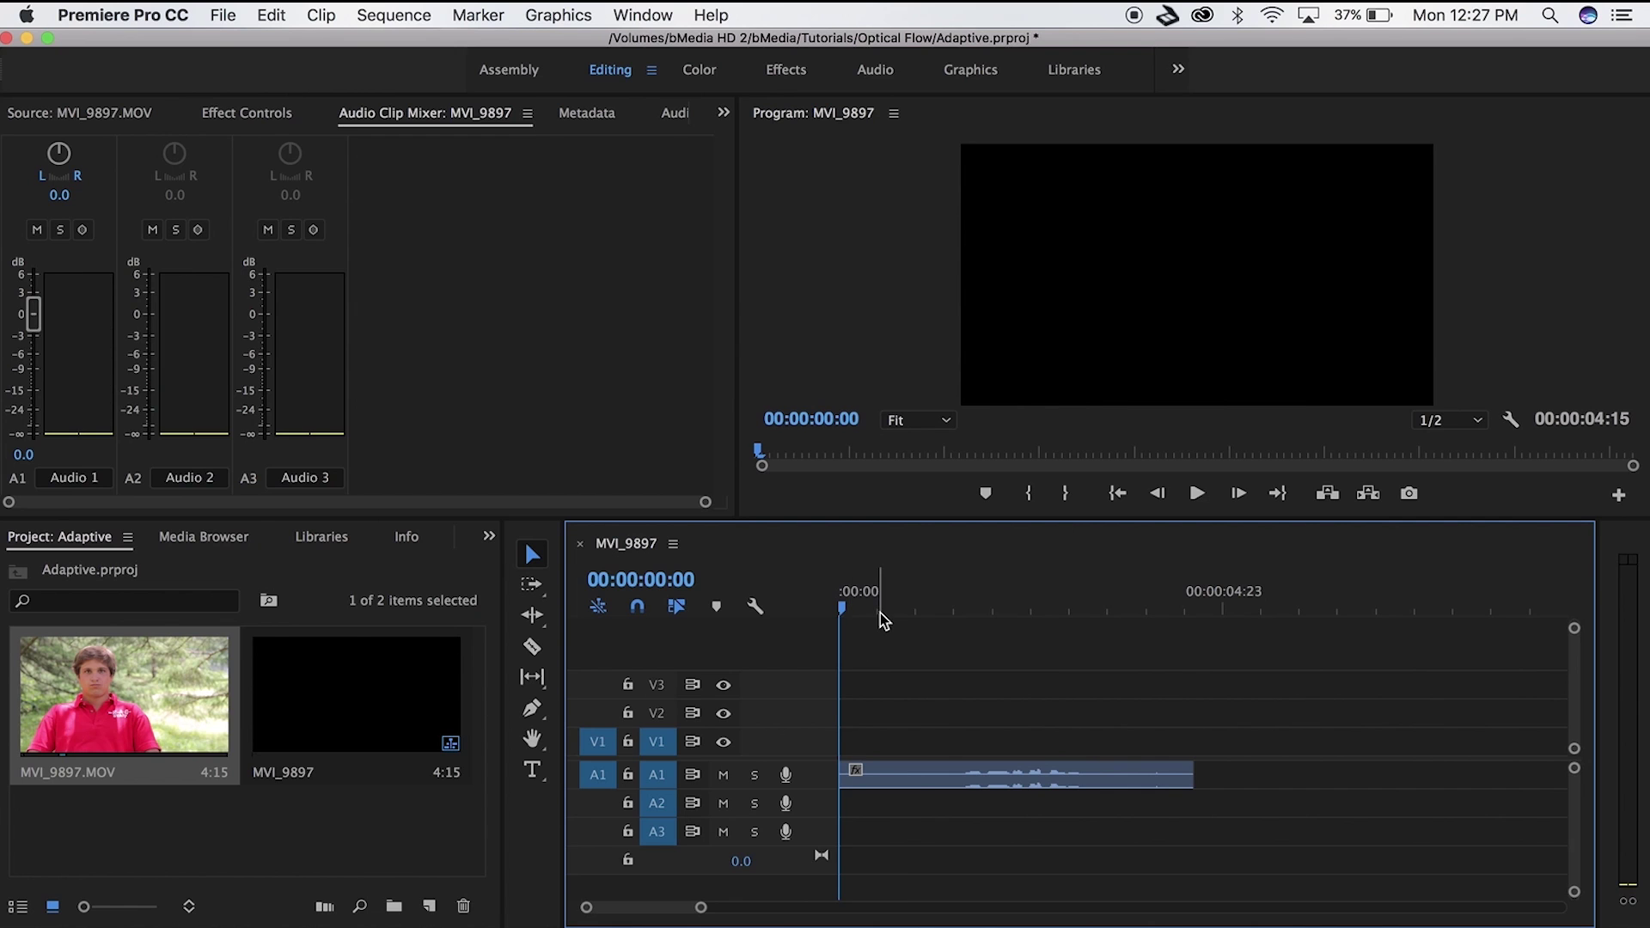
# Play the sequence up to 00:00:04:05, then select the audio clip on A1
pyautogui.press('space')
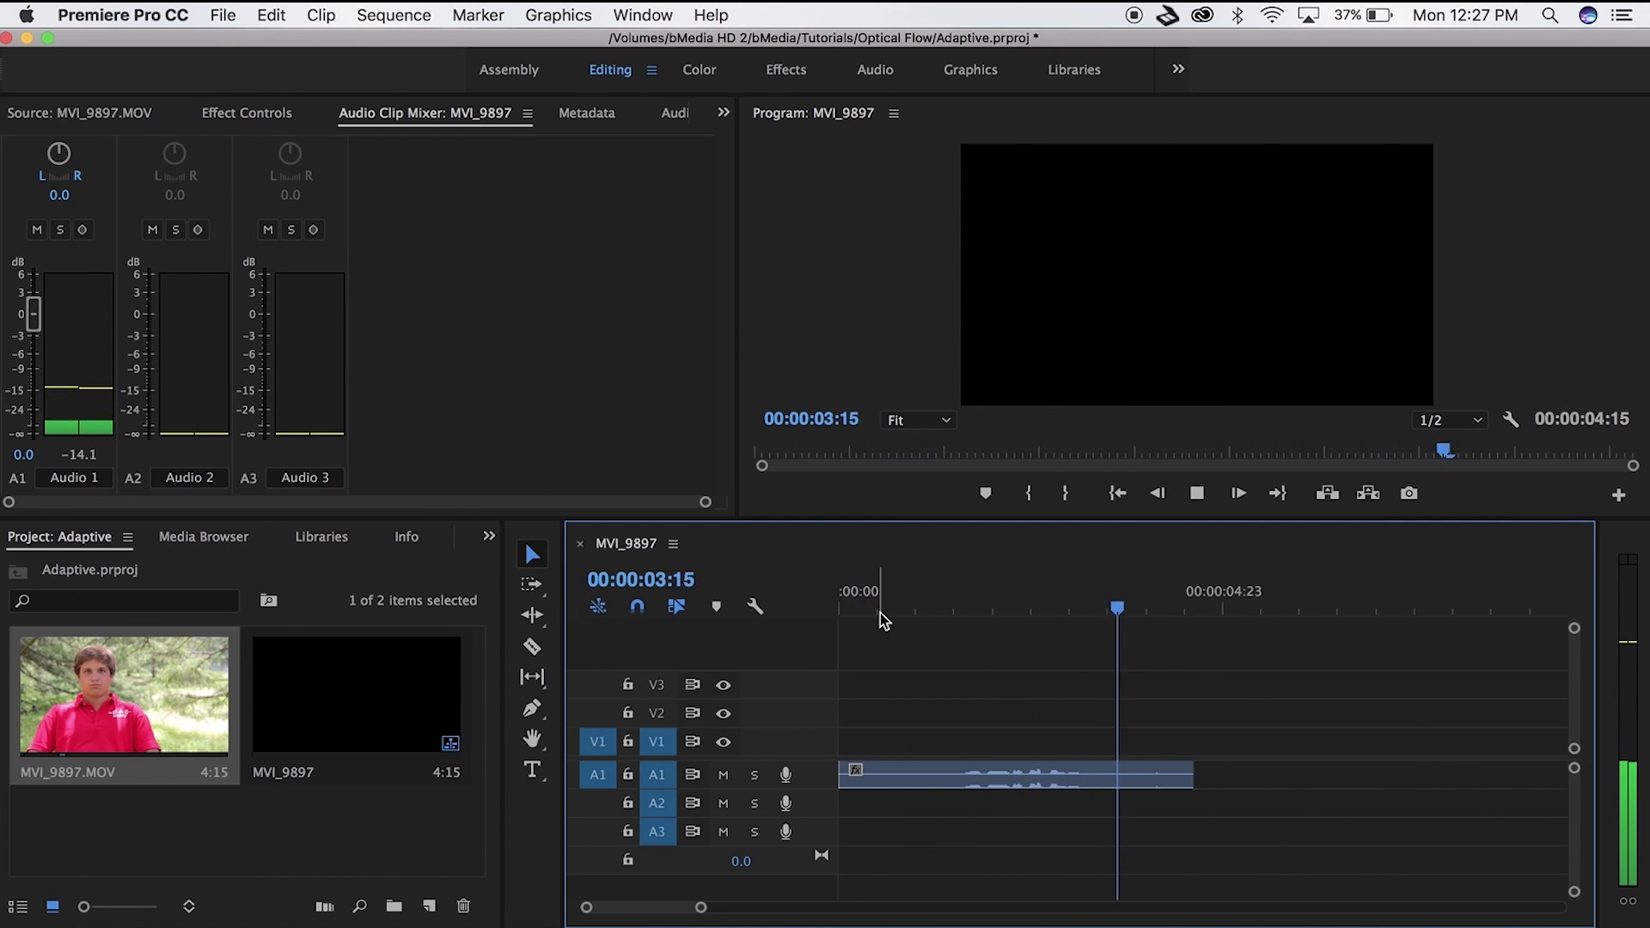
pyautogui.press('space')
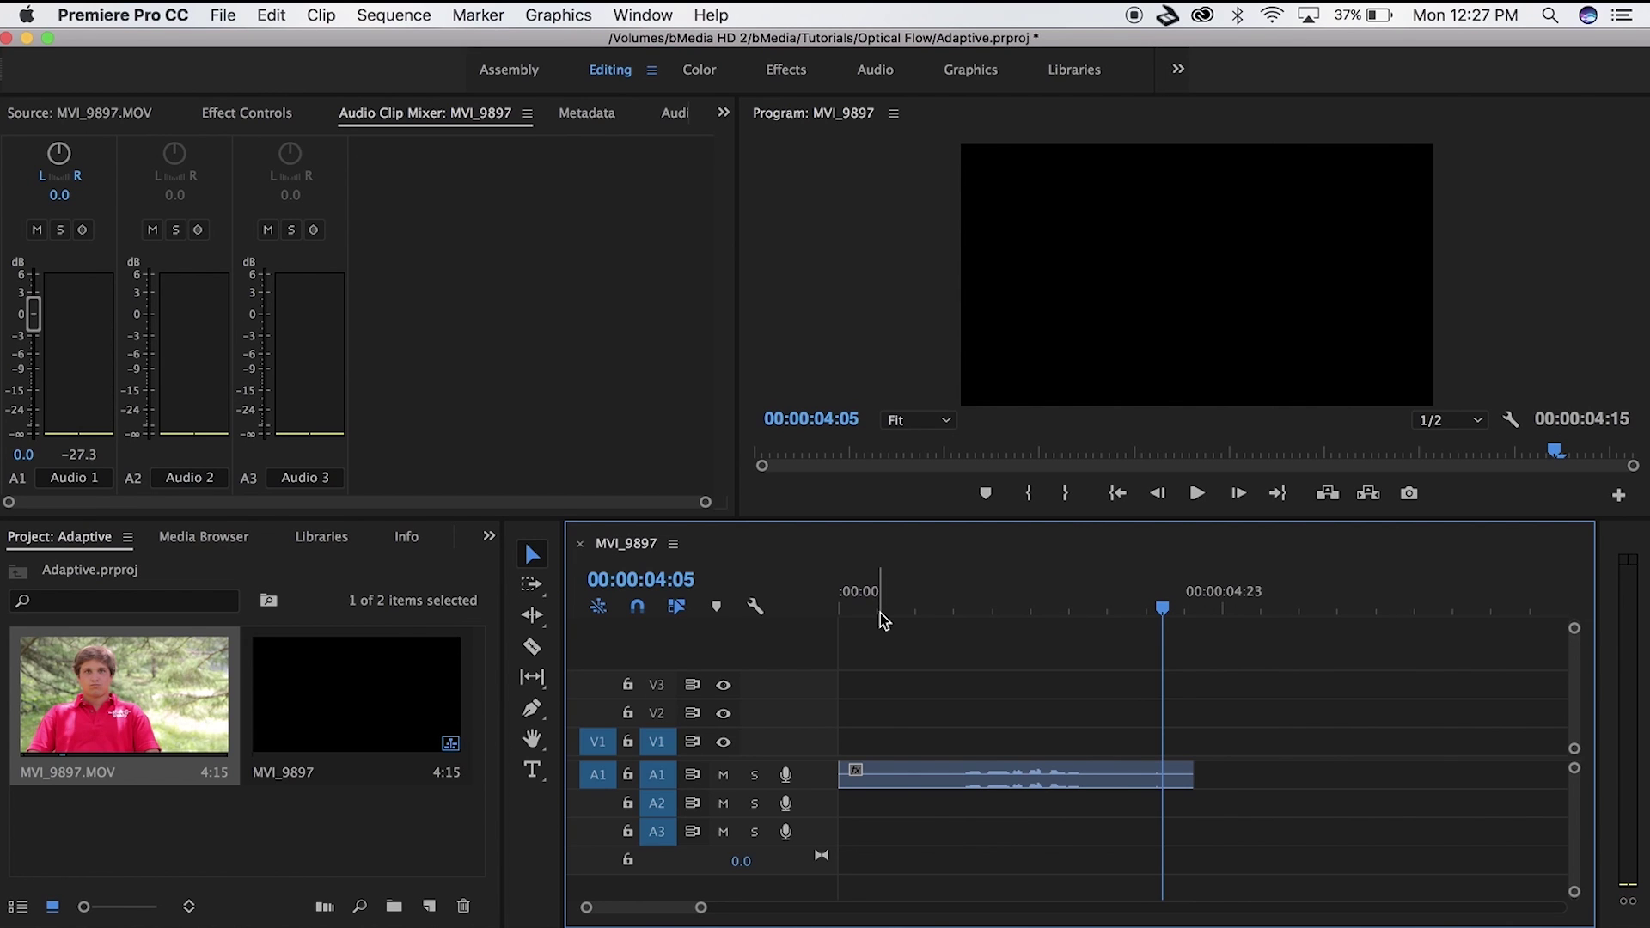
pyautogui.click(885, 780)
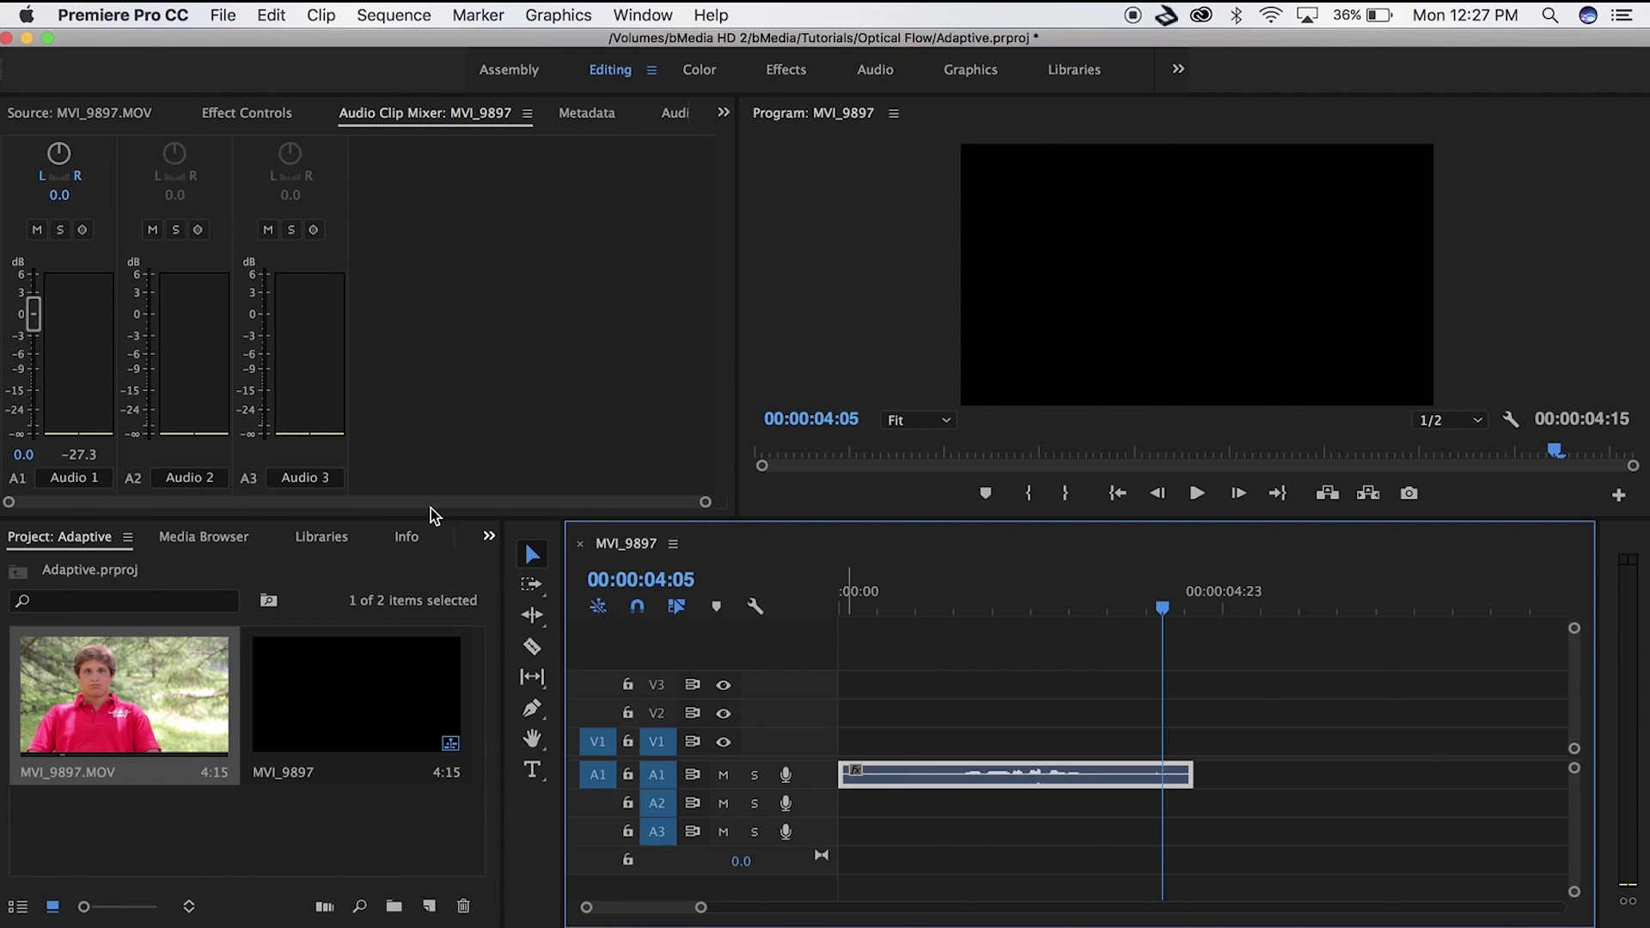
# Find 'Adapt' in Effects, drop Adaptive Noise Reduction on the A1 clip, and view its Effect Controls
pyautogui.click(489, 537)
pyautogui.click(520, 690)
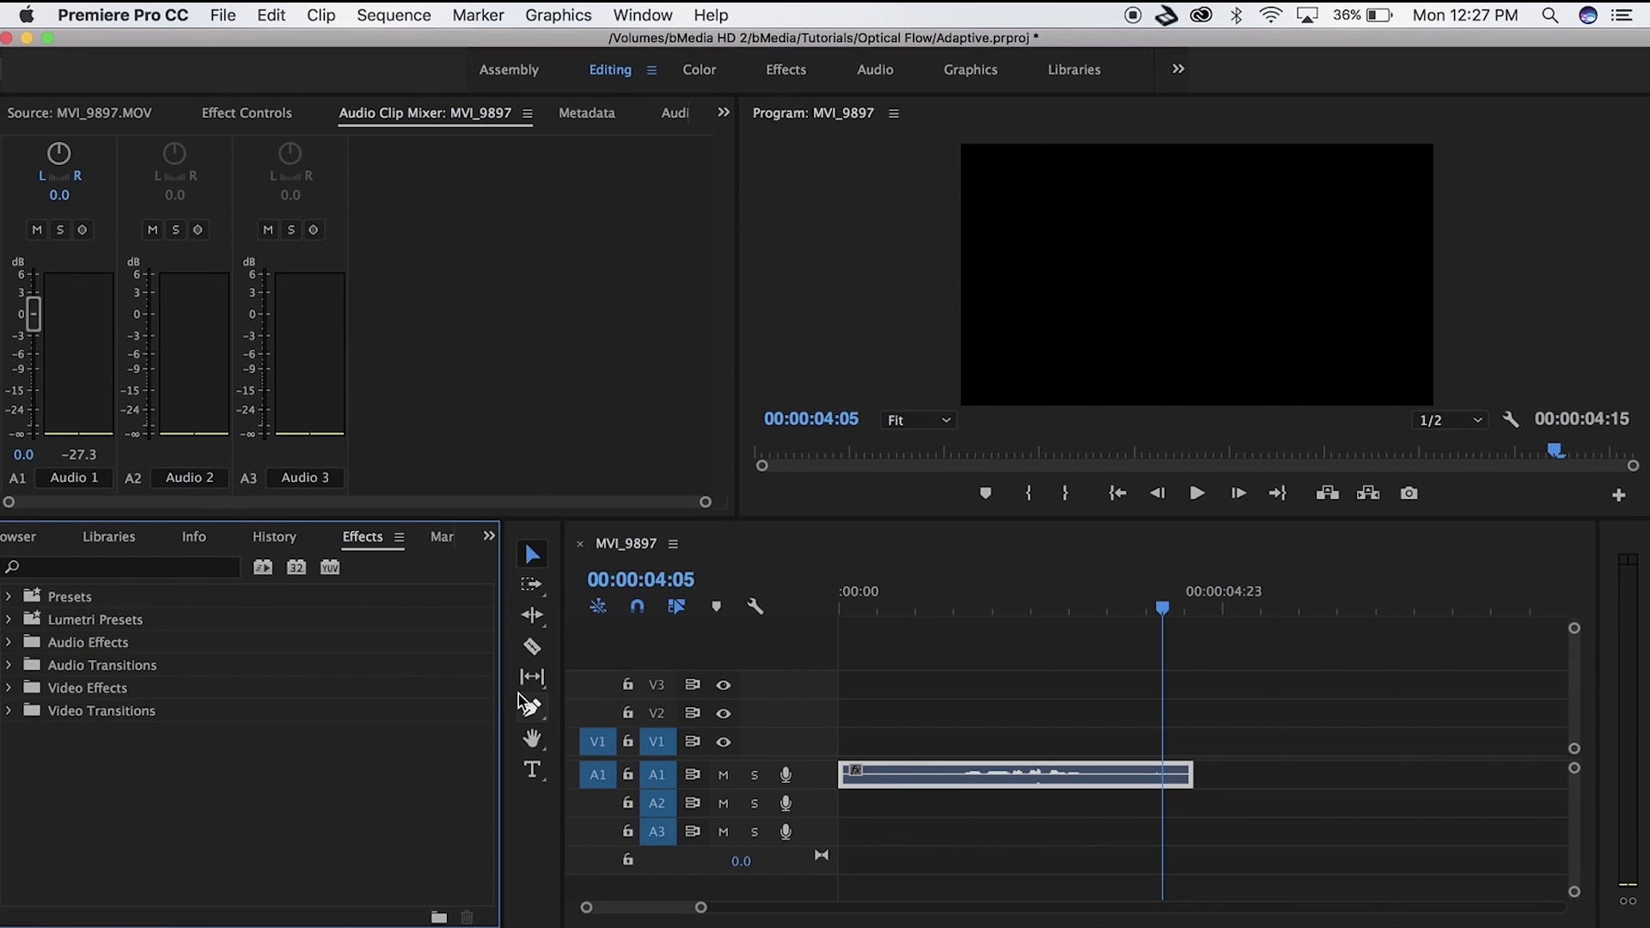
pyautogui.click(154, 560)
pyautogui.write('Adaptive')
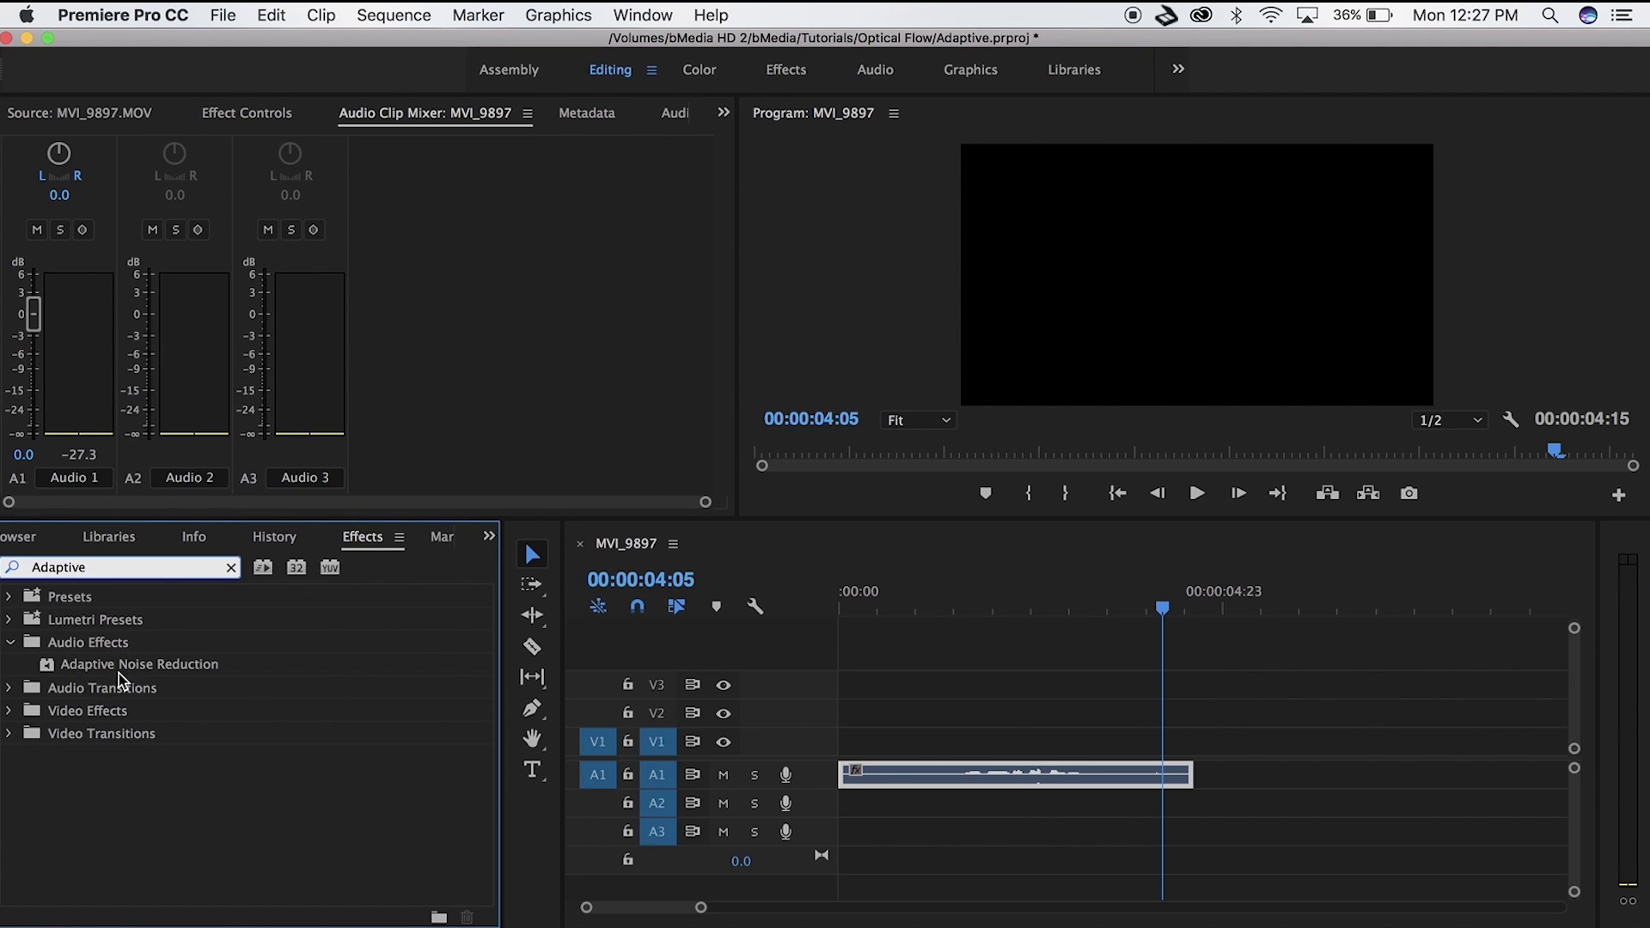
pyautogui.moveTo(119, 673); pyautogui.dragTo(870, 777)
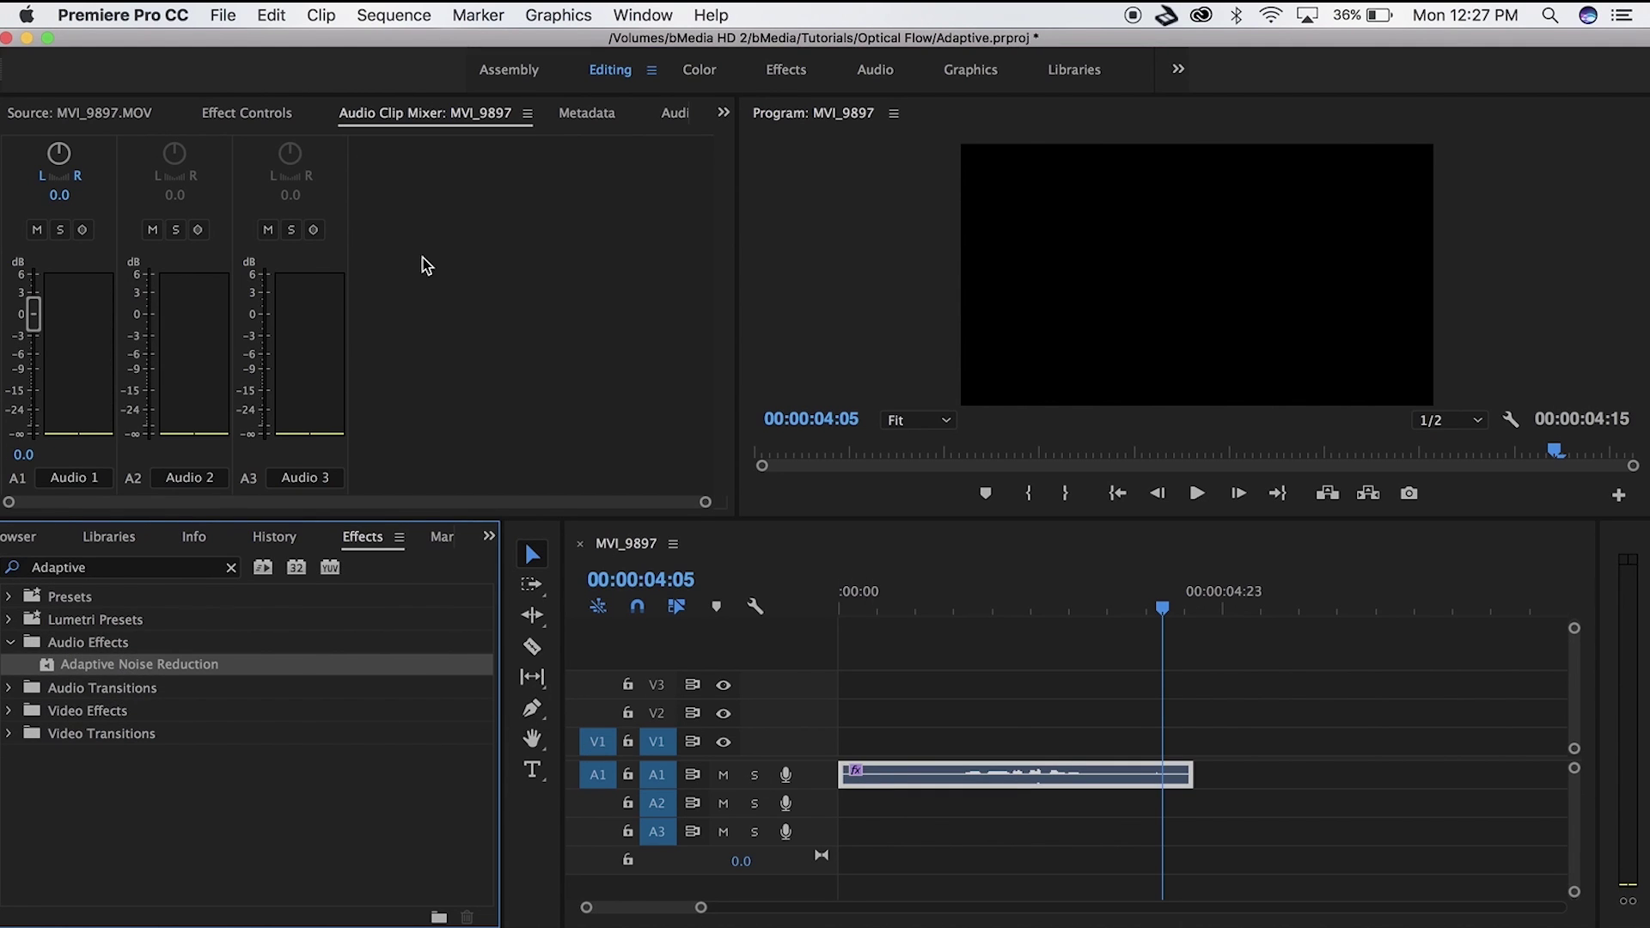
pyautogui.click(248, 113)
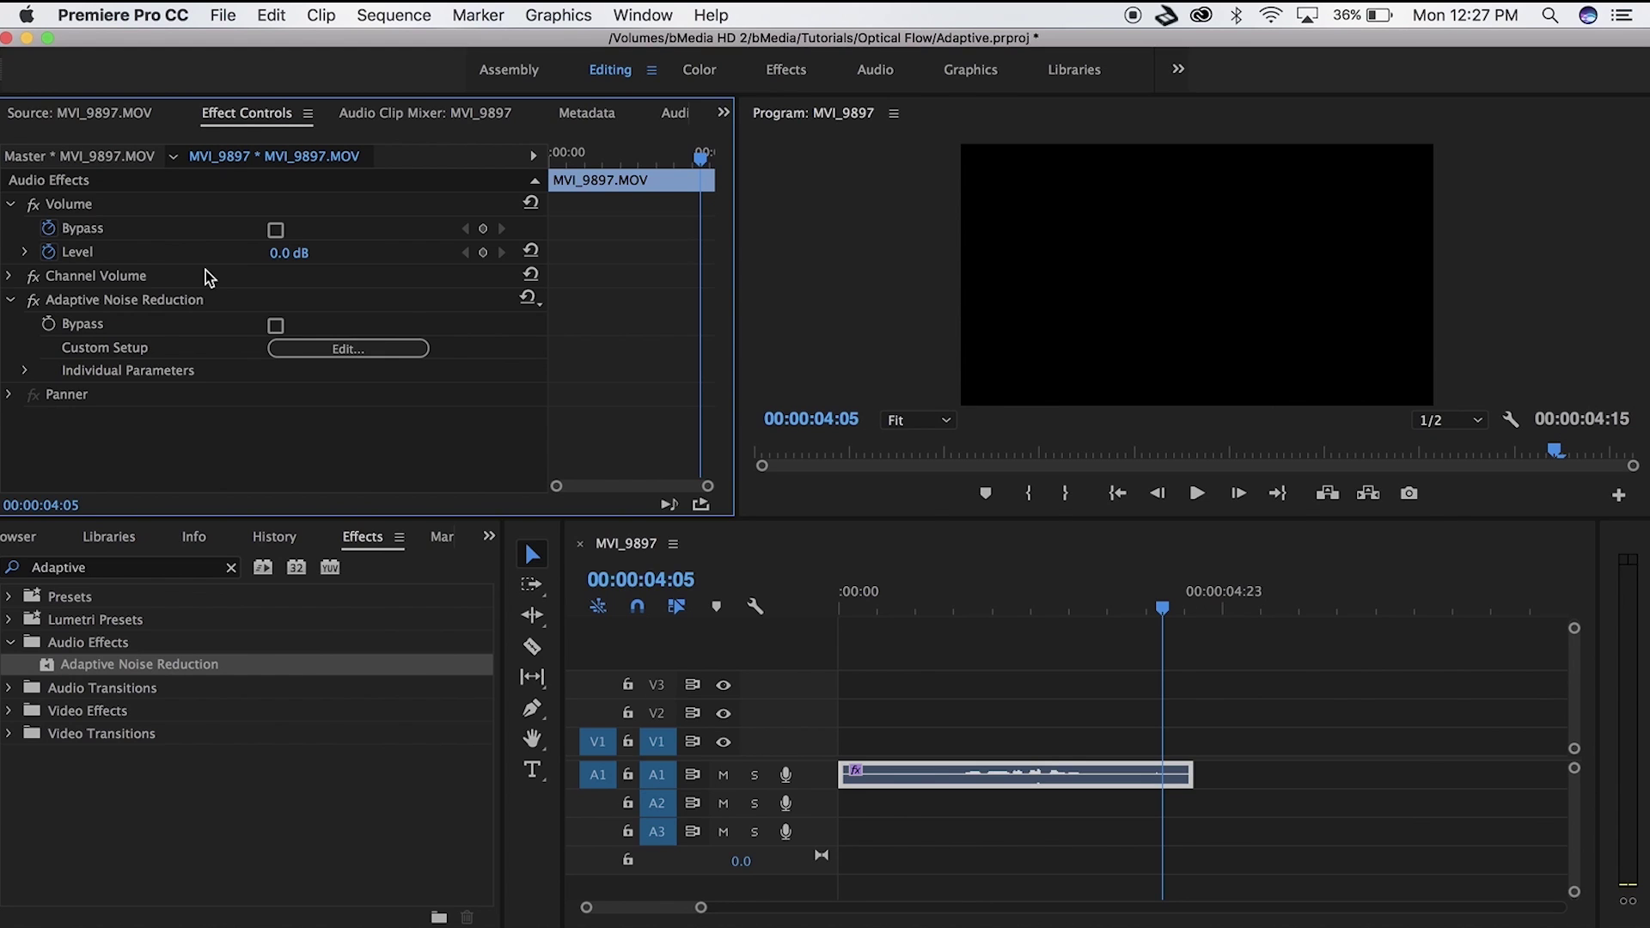
# Return the playhead to 00:00:00:00 and play the noise-reduced clip
pyautogui.moveTo(900, 585); pyautogui.dragTo(694, 617)
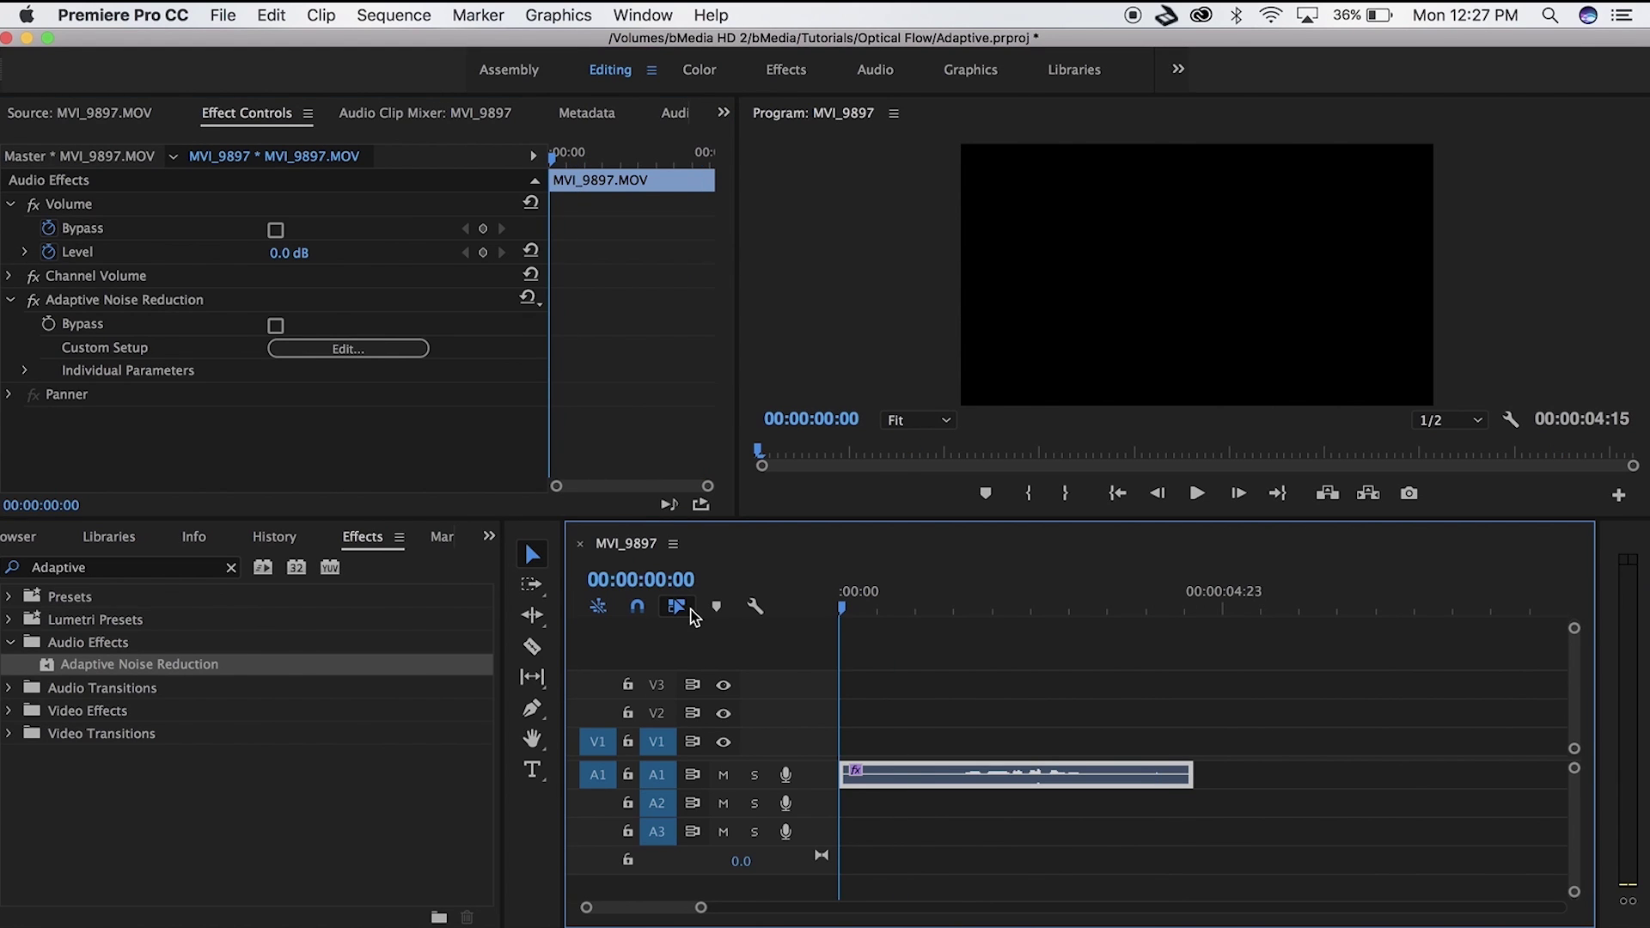
pyautogui.press('space')
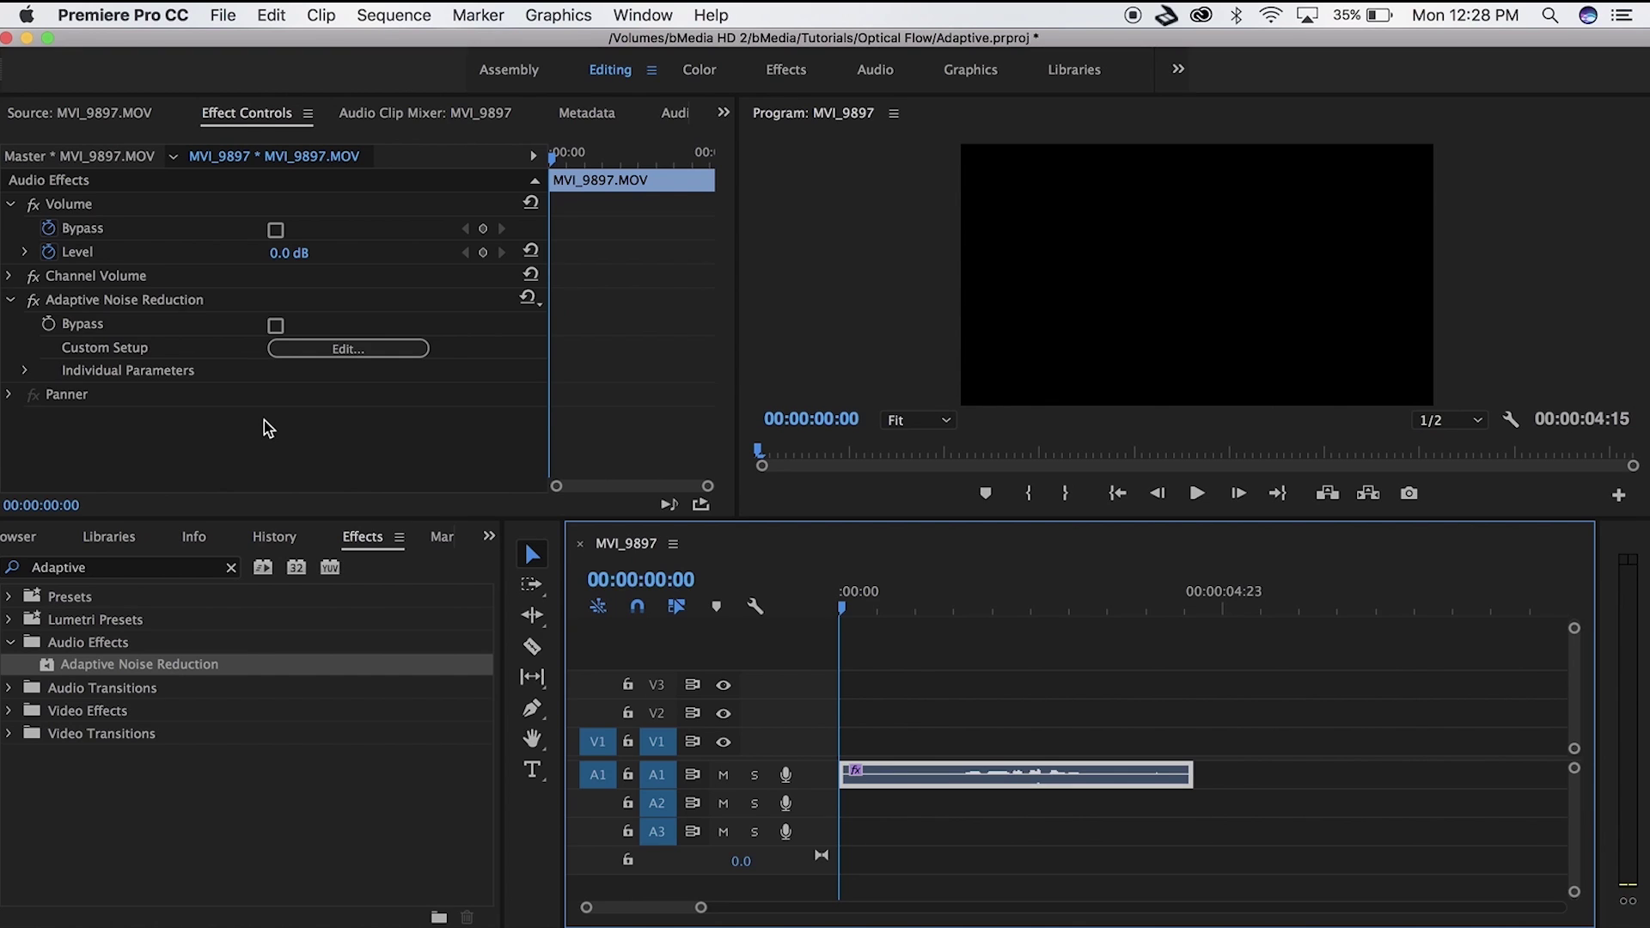
# Undo the clip's Adaptive Noise Reduction and open the Audio Track Mixer for MVI_9897
pyautogui.press('super+z')
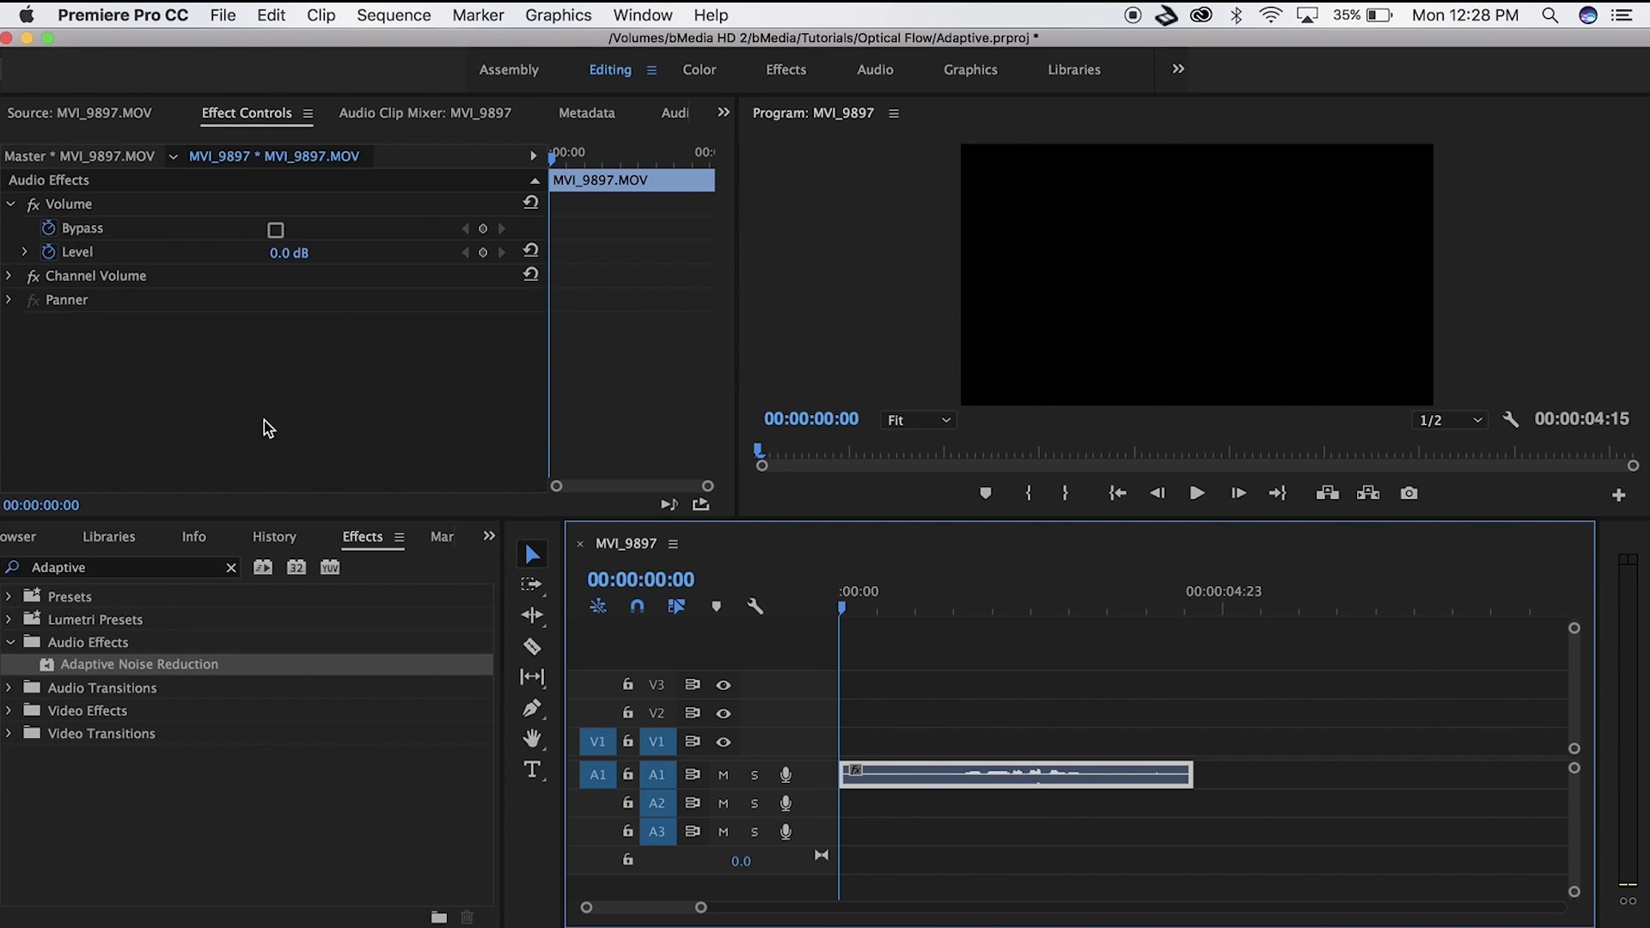
pyautogui.click(642, 12)
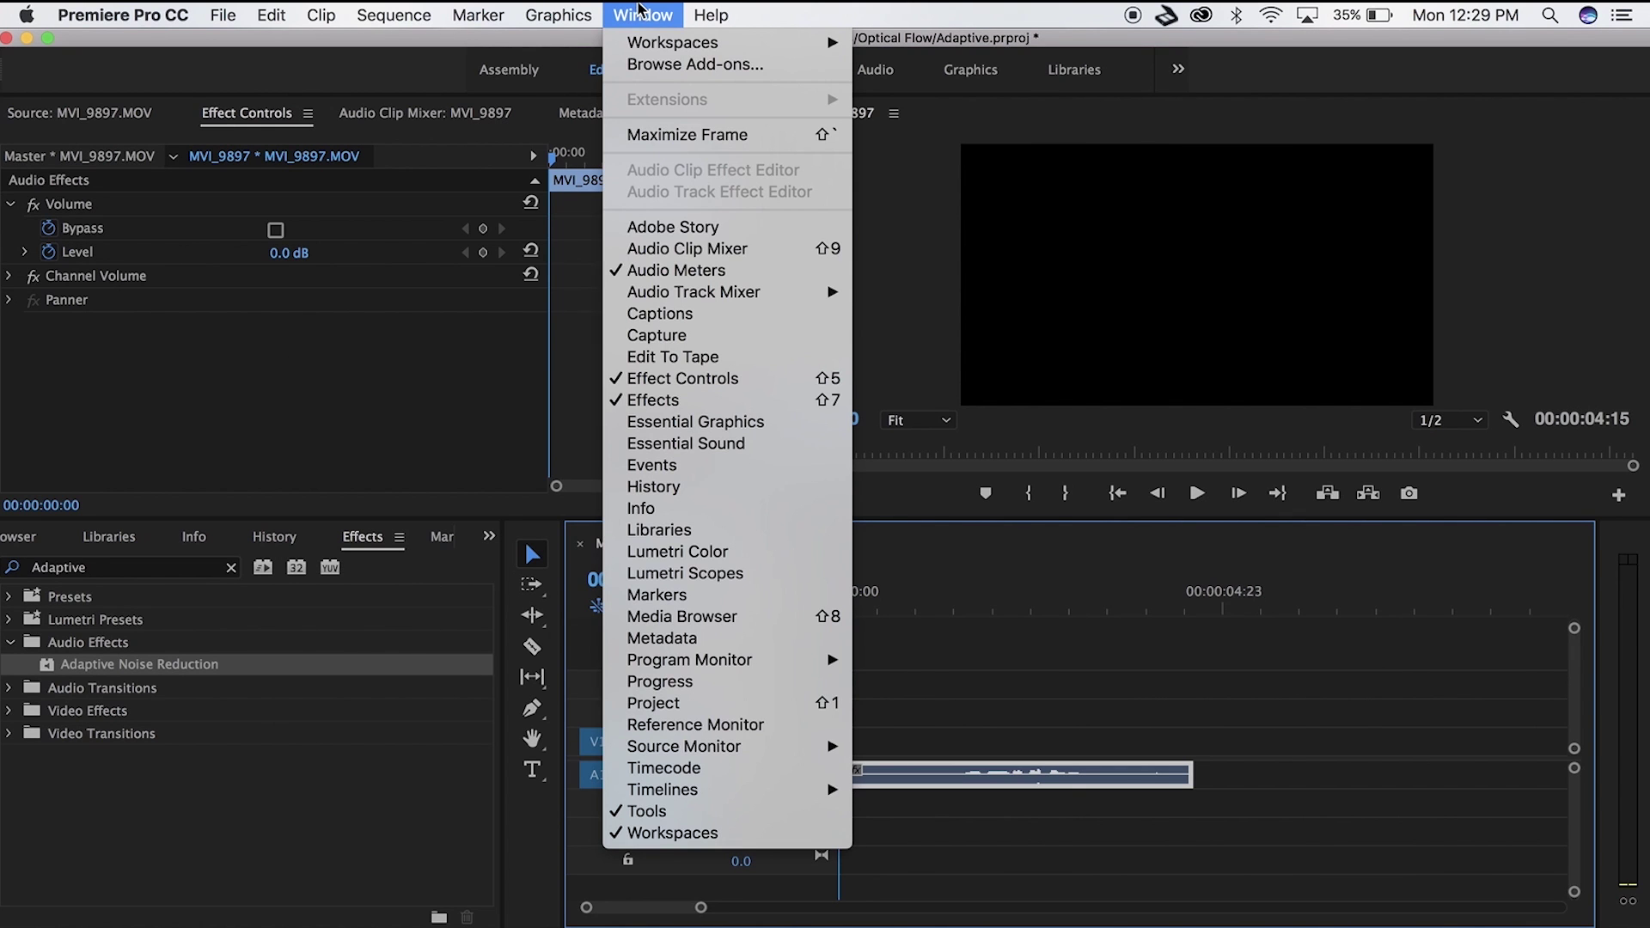
pyautogui.moveTo(653, 297)
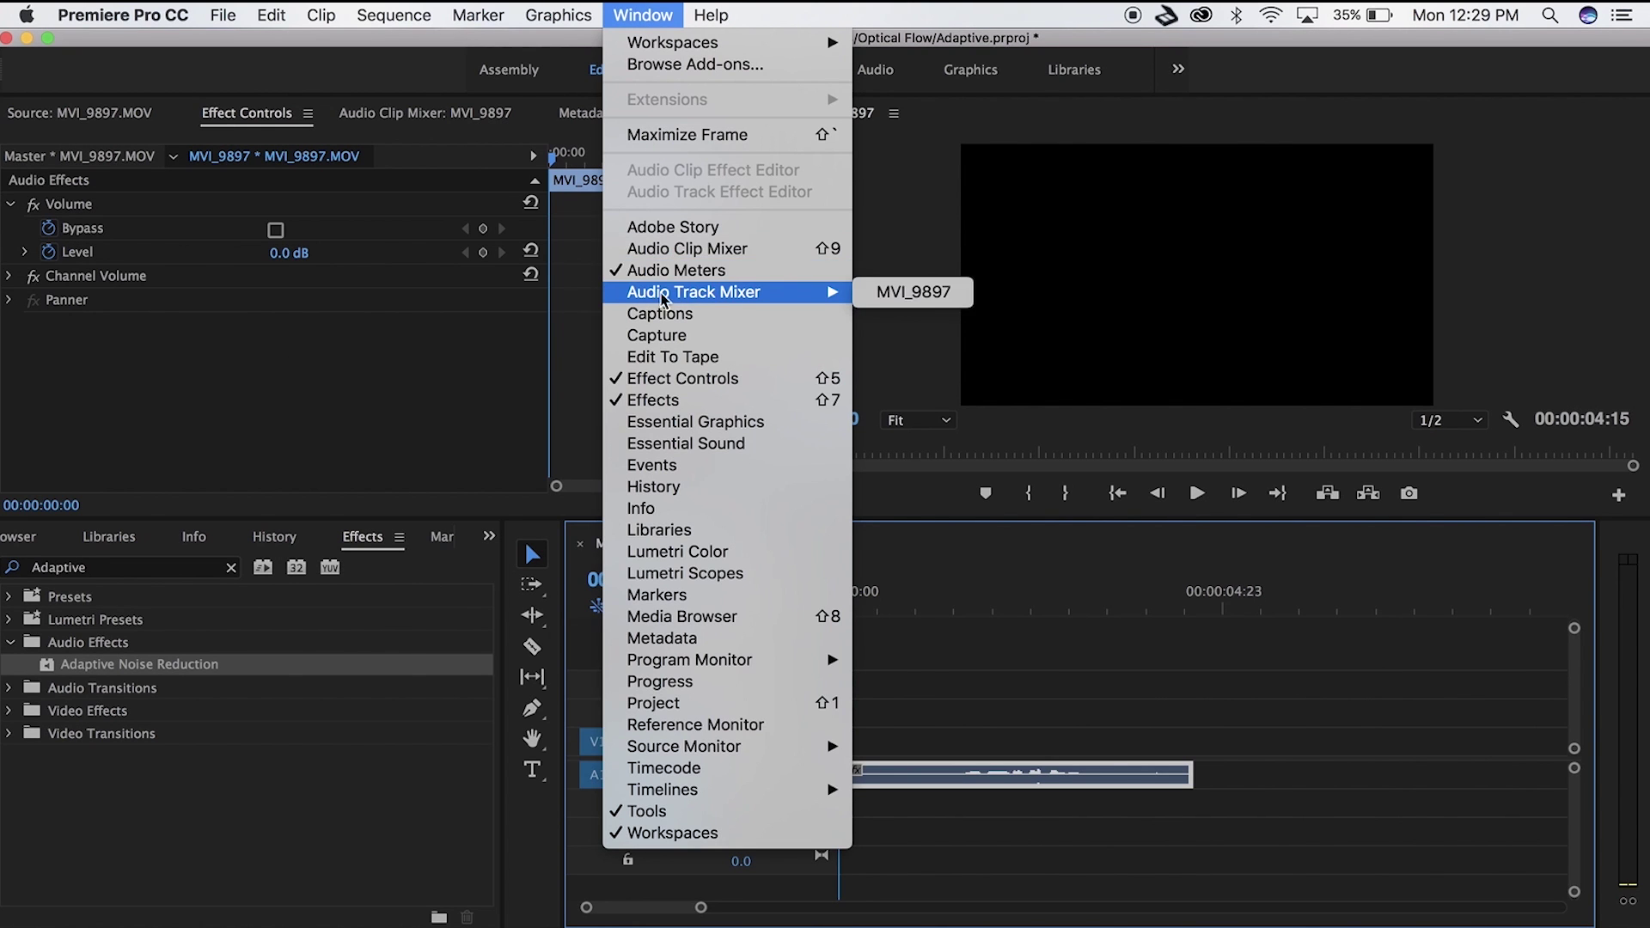
pyautogui.click(868, 293)
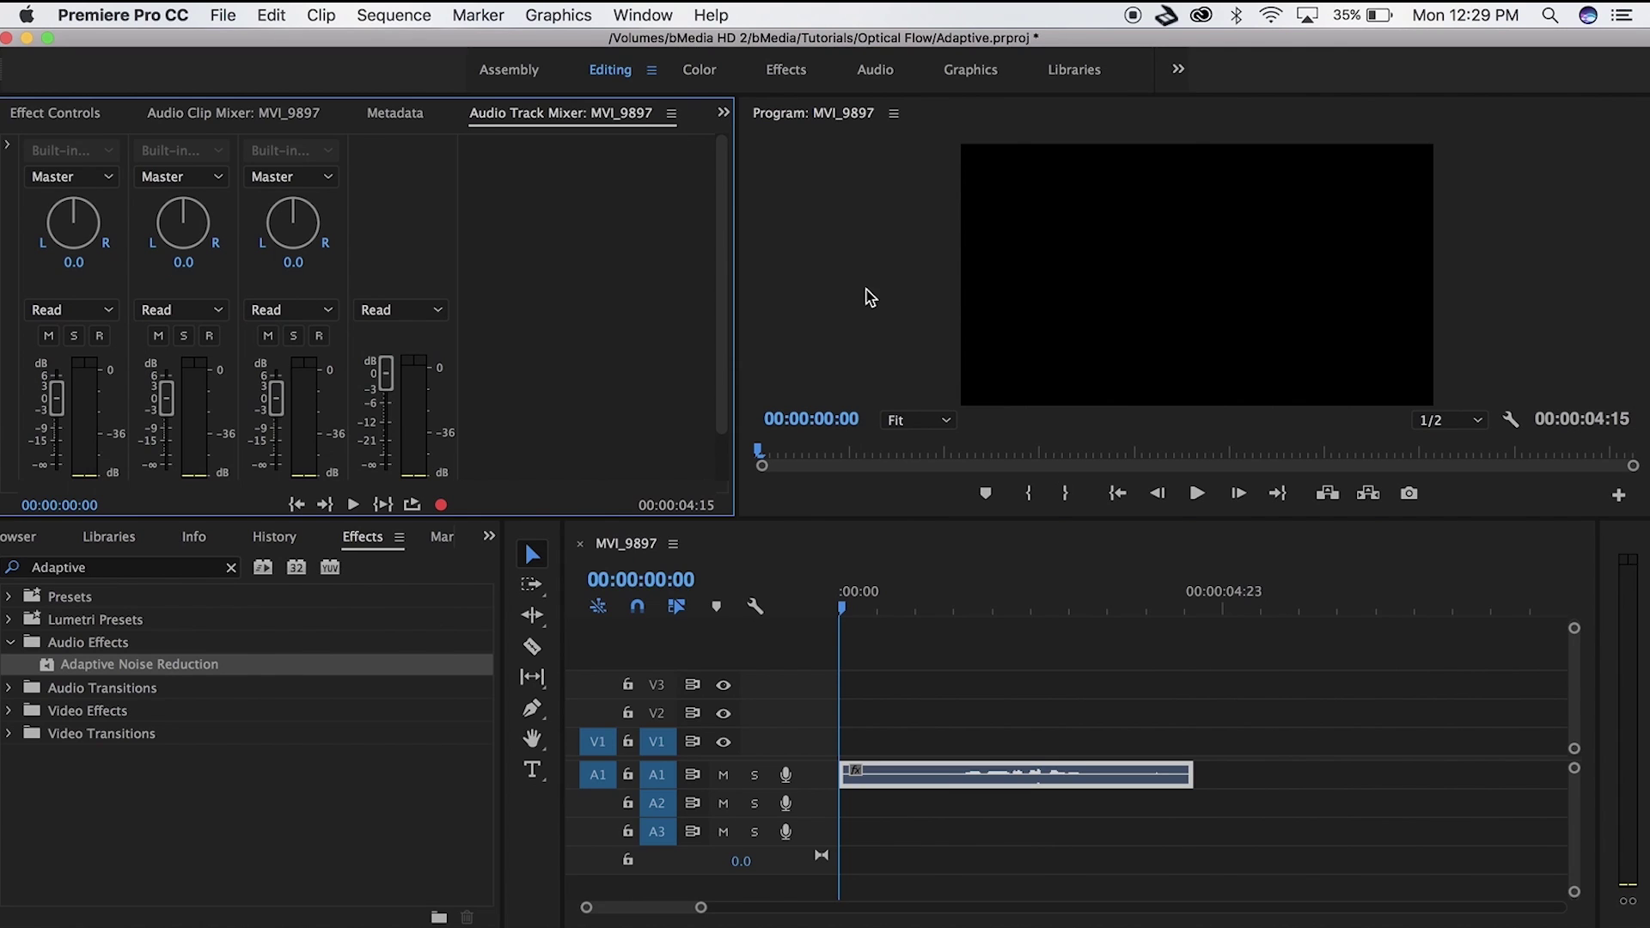
# Show the effect and send slots in the Audio Track Mixer and scroll down through them
pyautogui.click(12, 150)
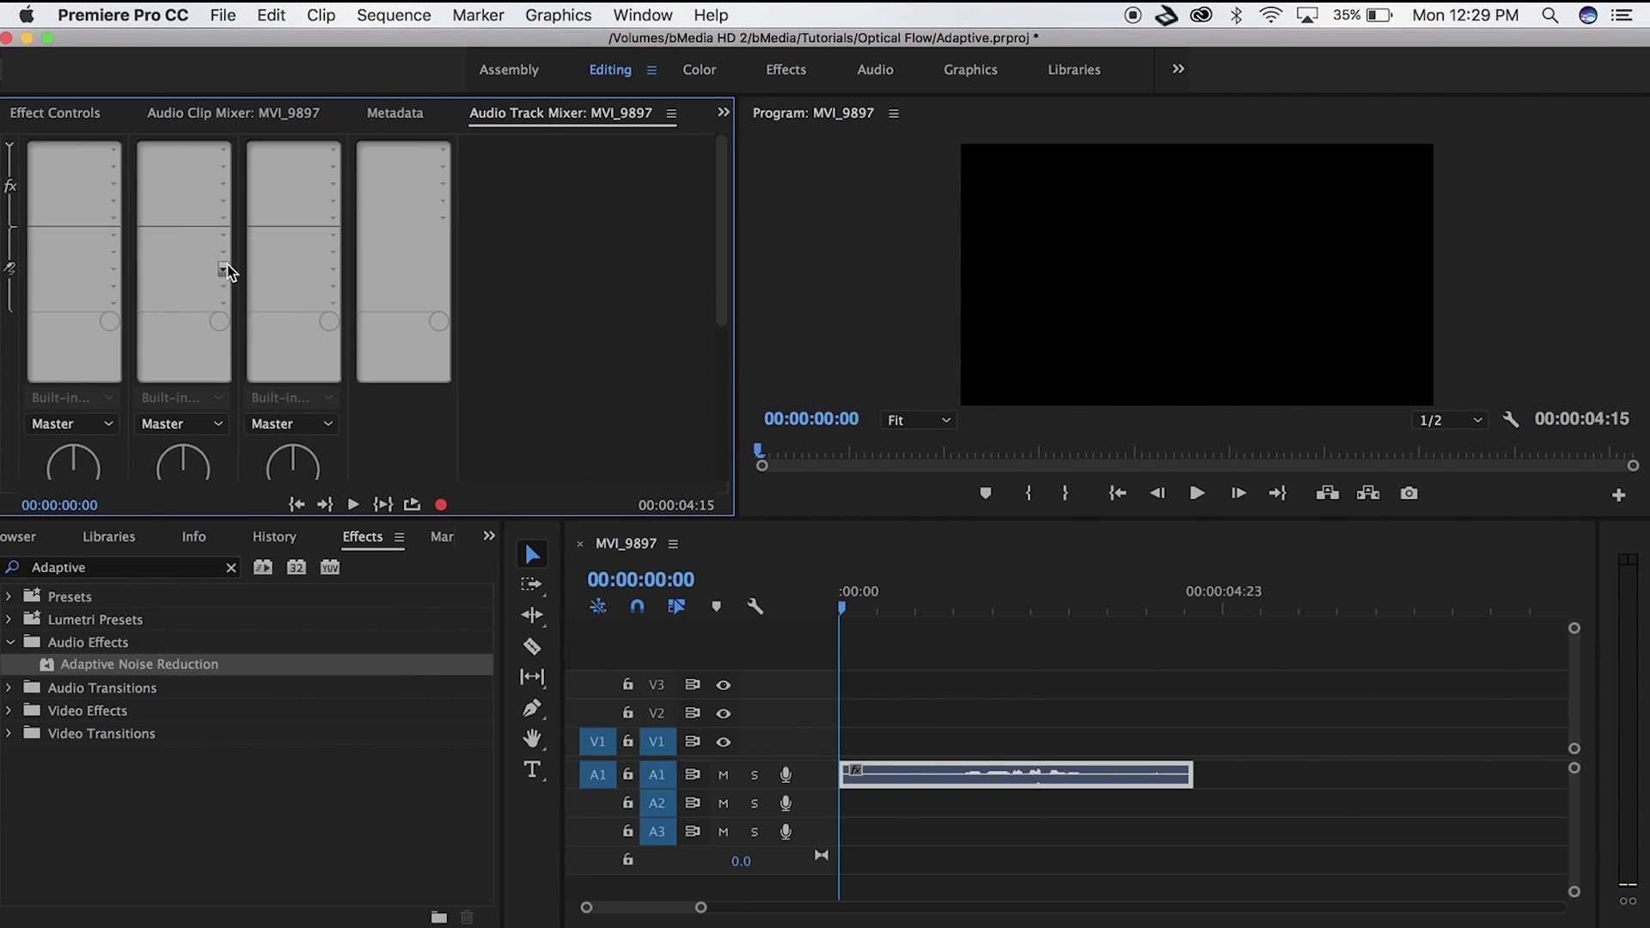
pyautogui.scroll(-1, 120, 404)
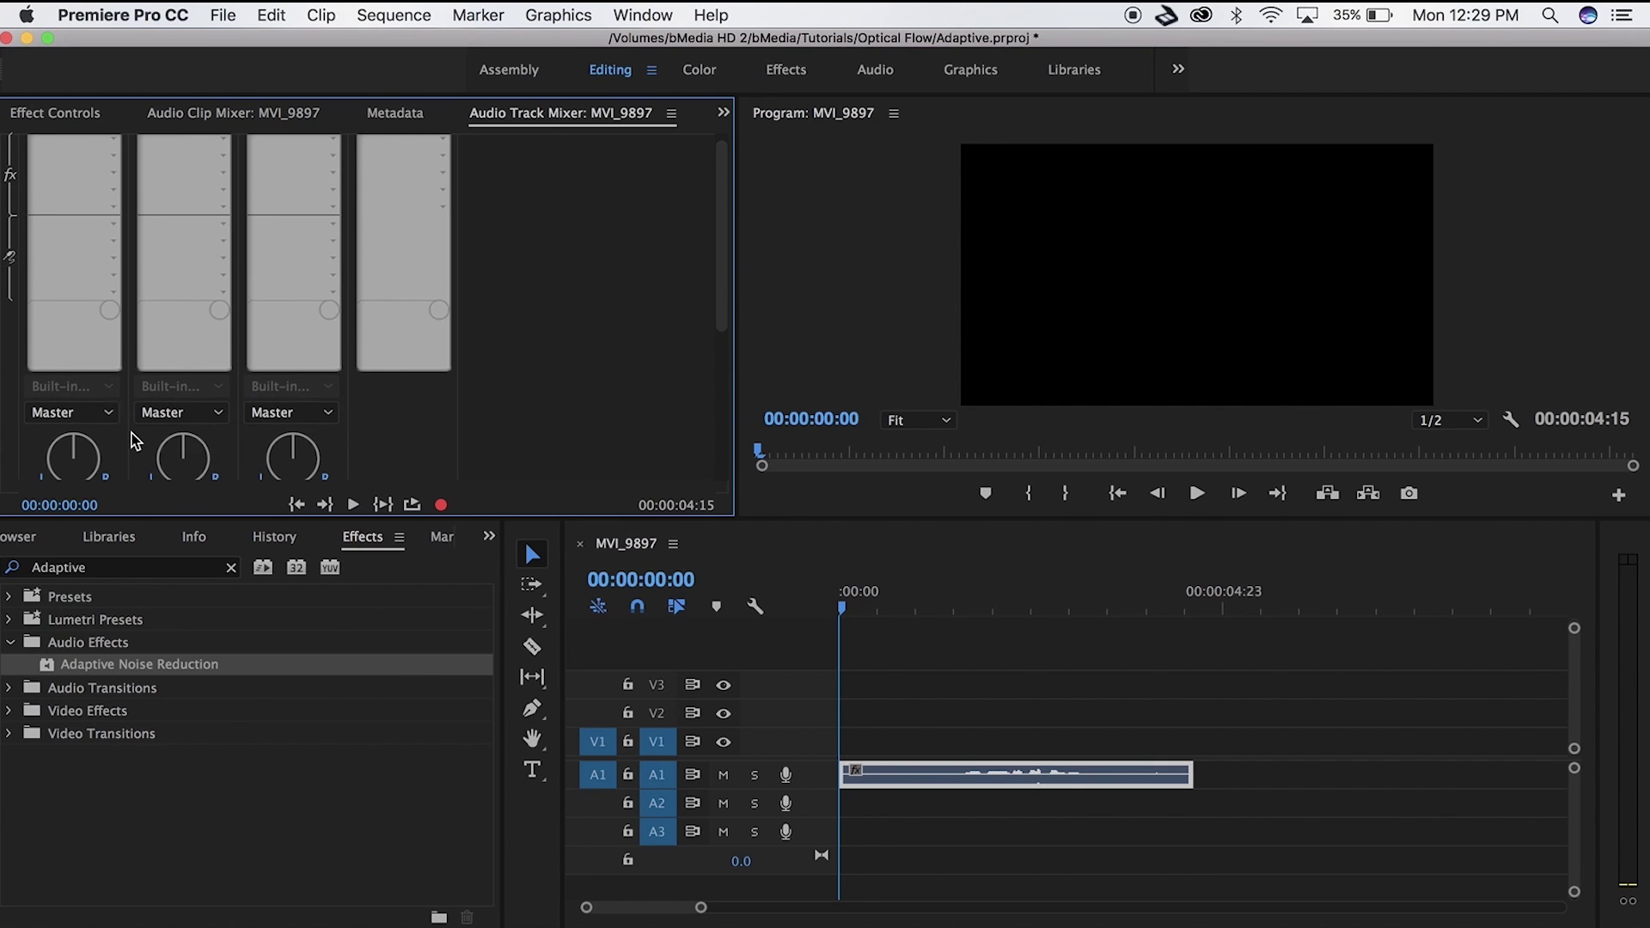
pyautogui.scroll(-5, 133, 434)
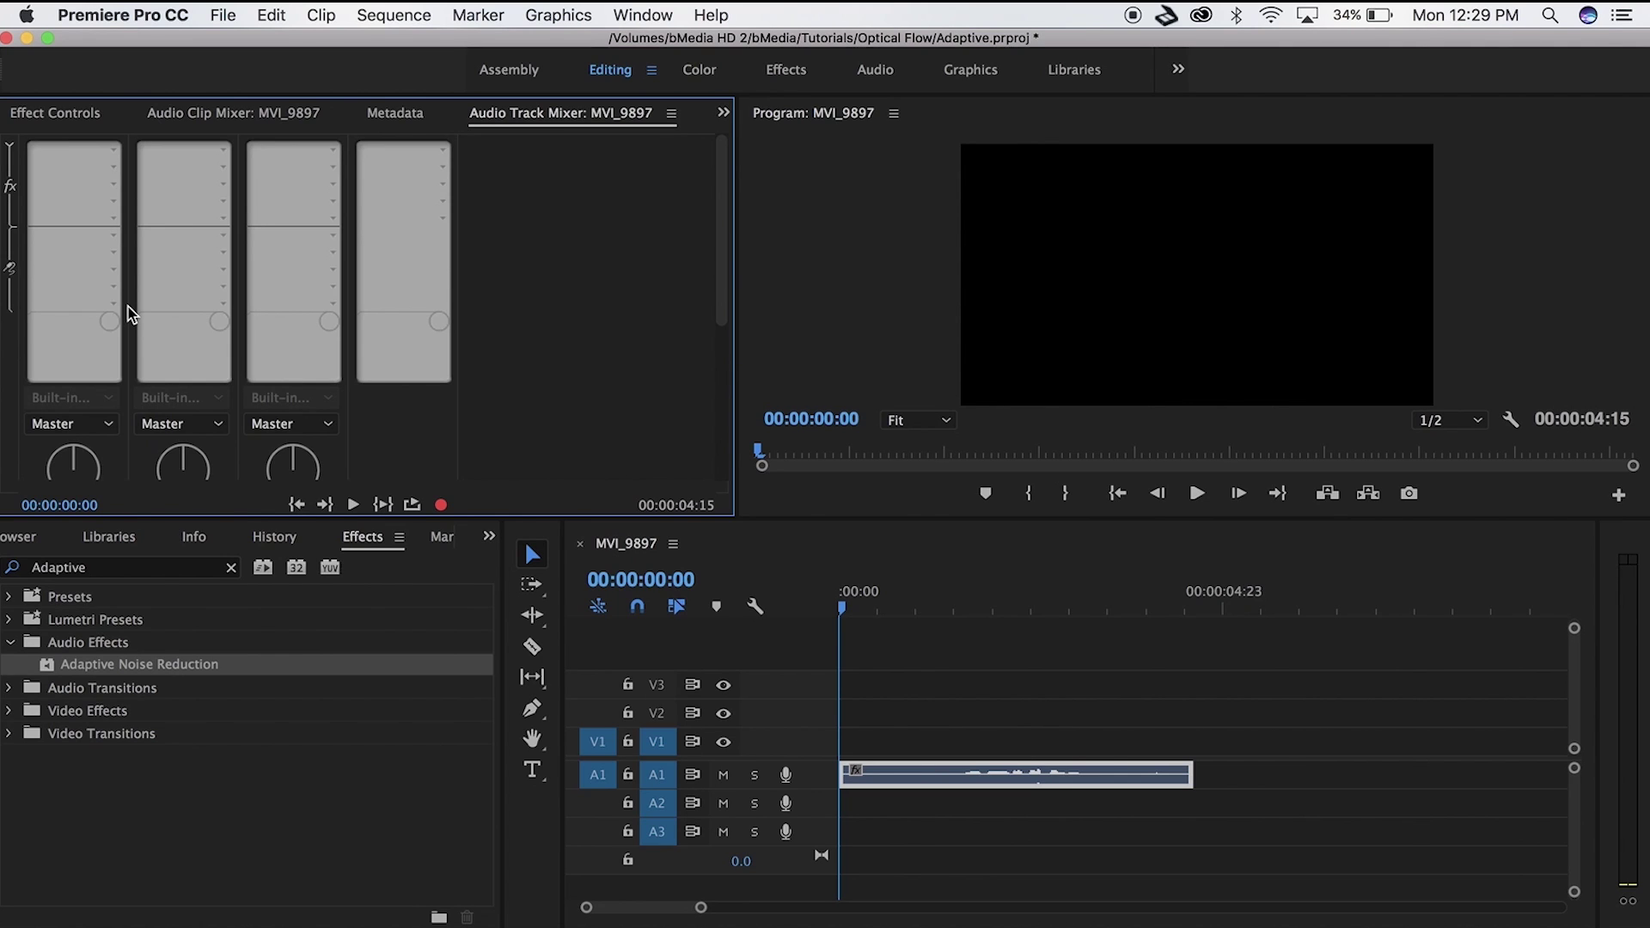
# Insert Noise Reduction/Restoration > Adaptive Noise Reduction into Audio 1's first effect slot
pyautogui.click(115, 219)
pyautogui.moveTo(258, 370)
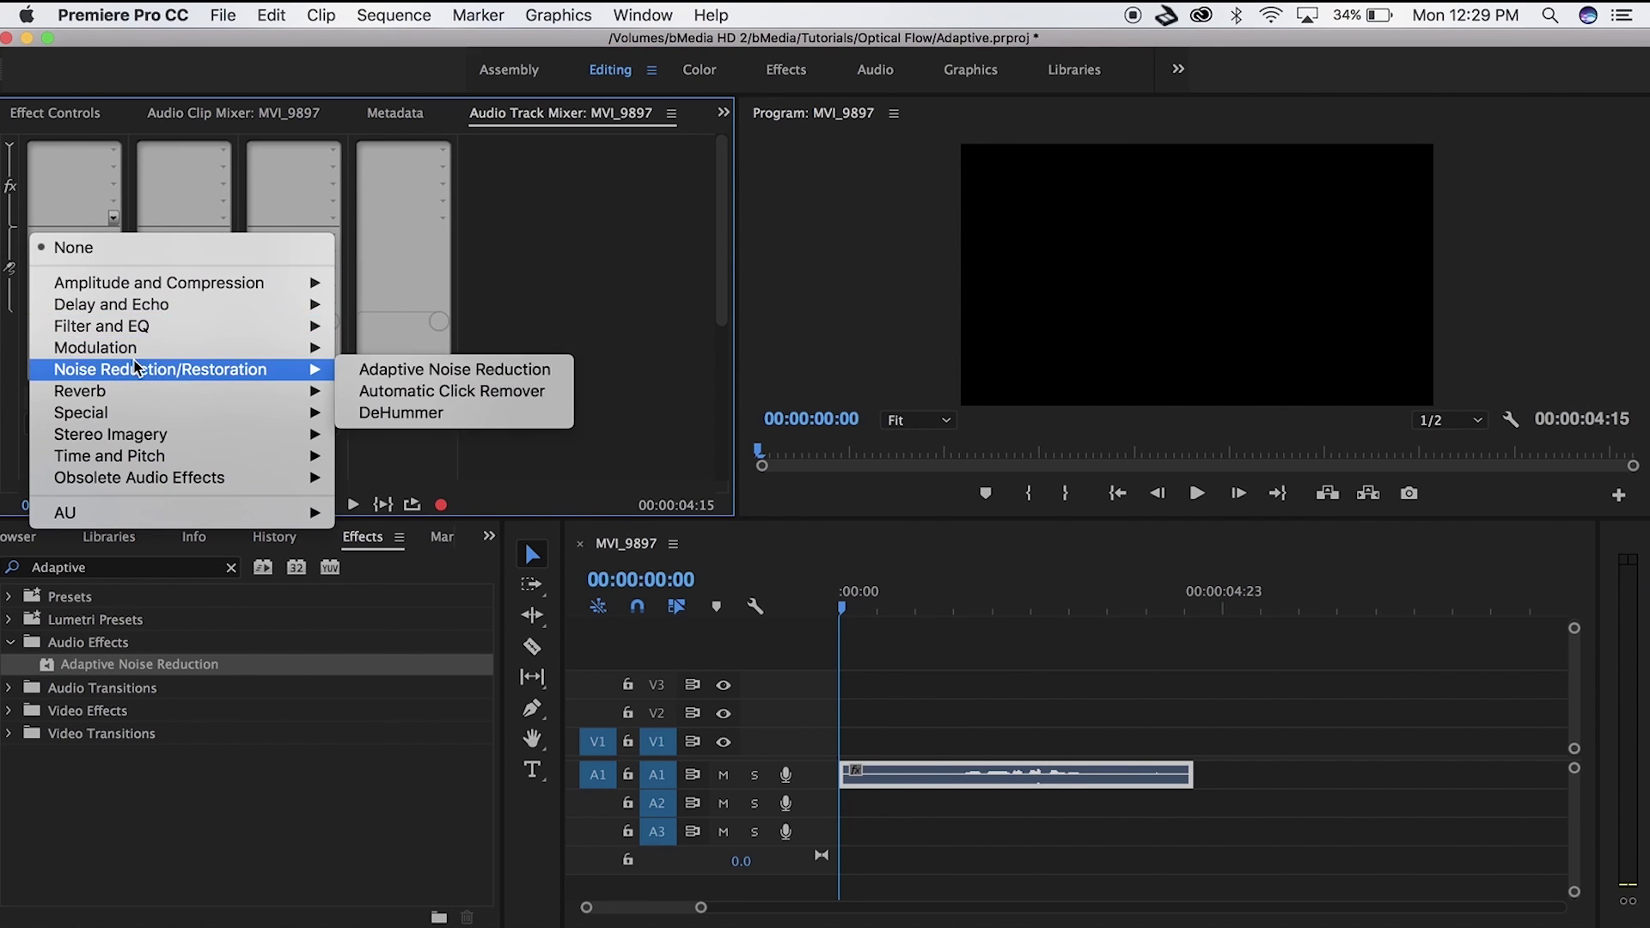
pyautogui.click(404, 369)
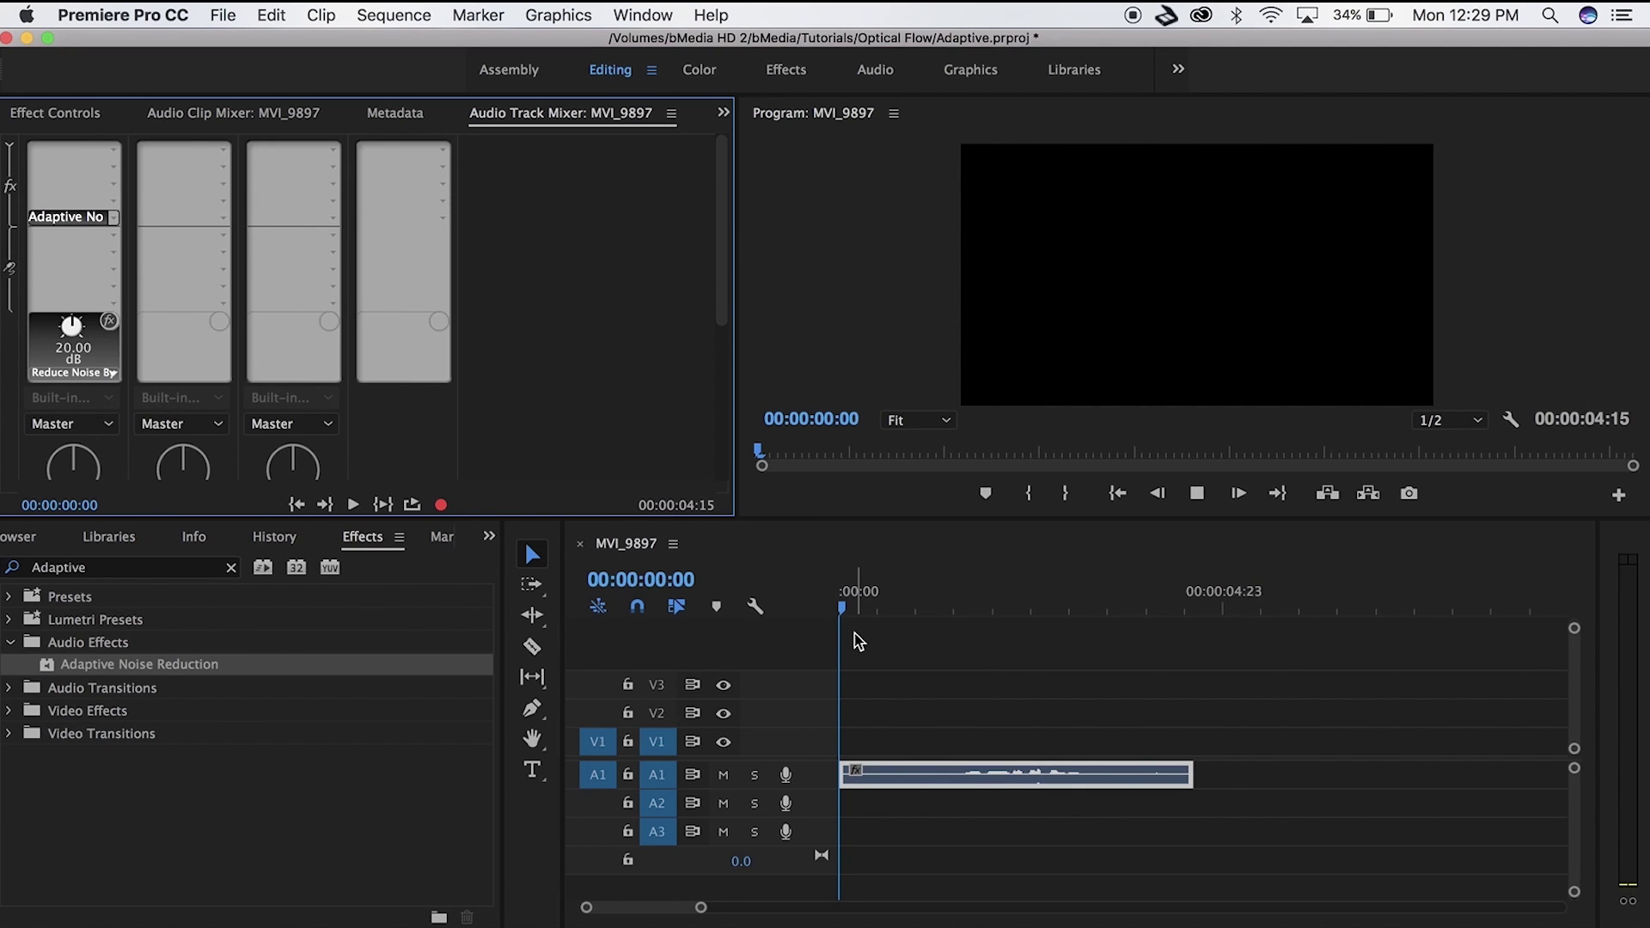
# Play the whole sequence to hear Audio 1's track noise reduction at 20.00 dB
pyautogui.press('space')
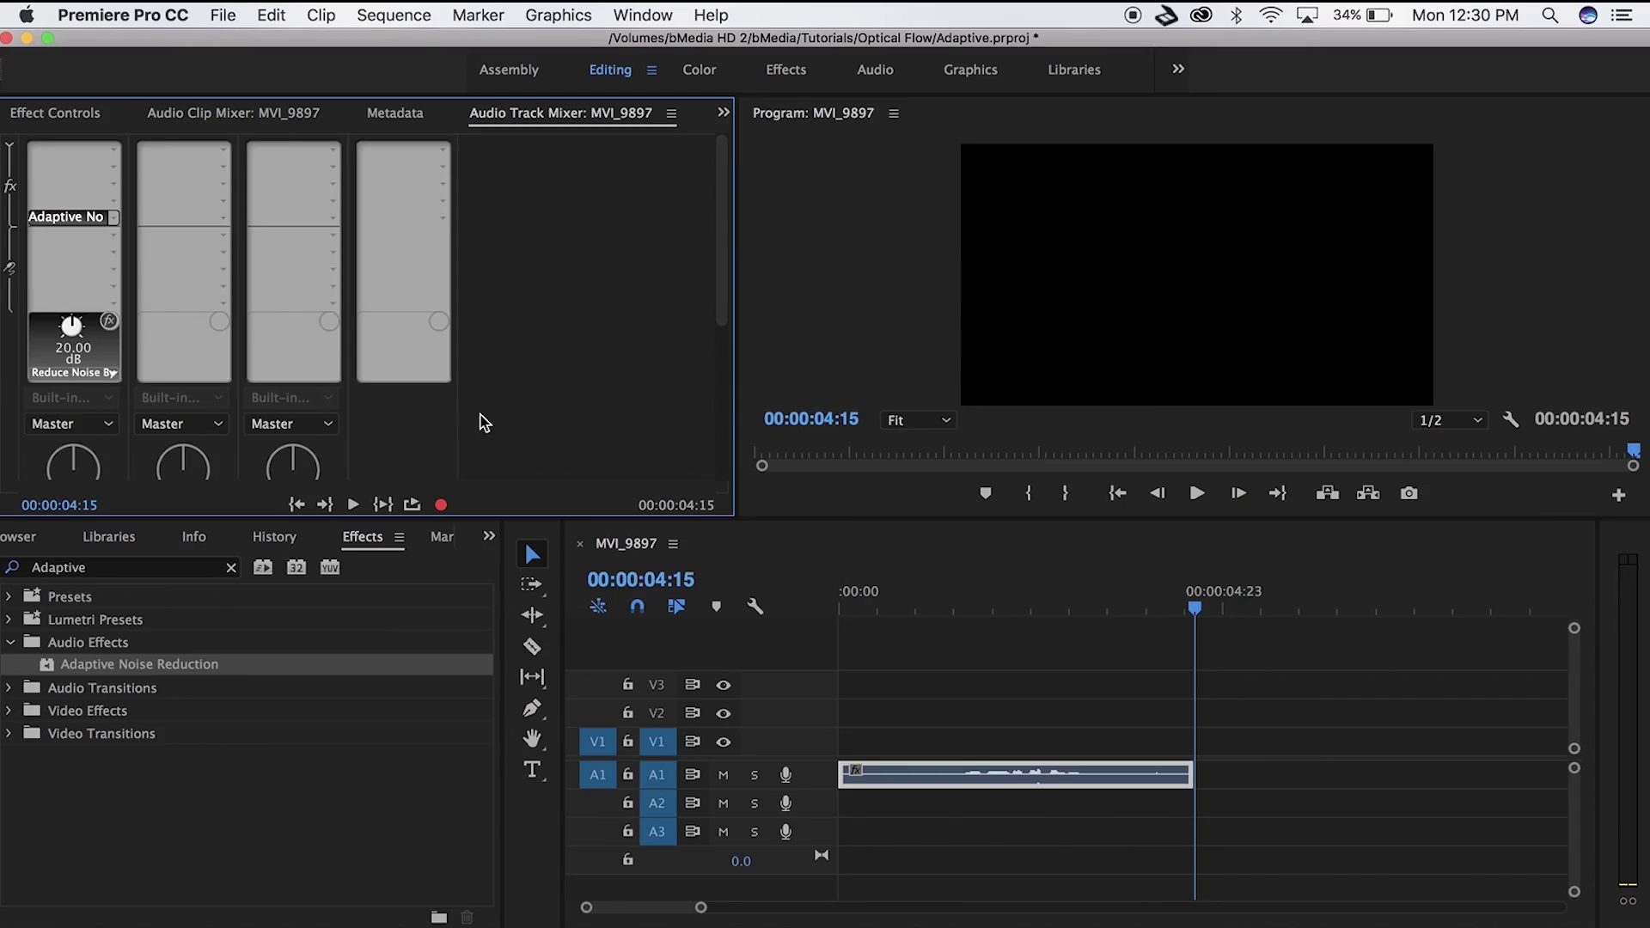
# Set the track noise reduction's Signal Threshold to 10 in the Track Fx Editor, then replay
pyautogui.rightClick(44, 221)
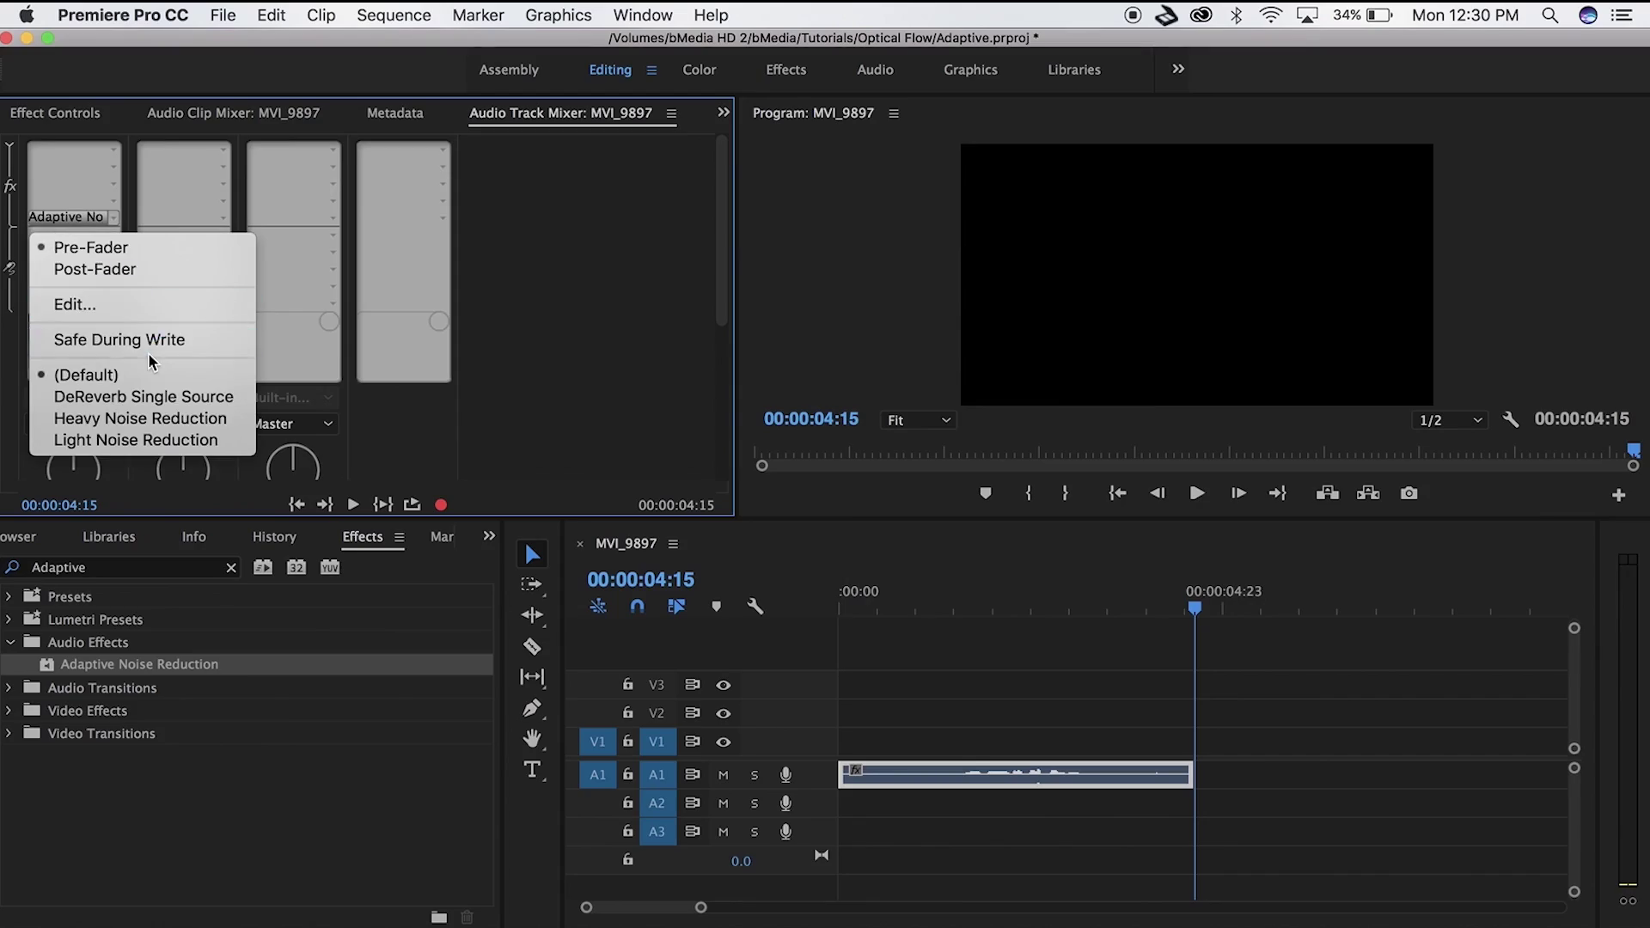
pyautogui.click(138, 303)
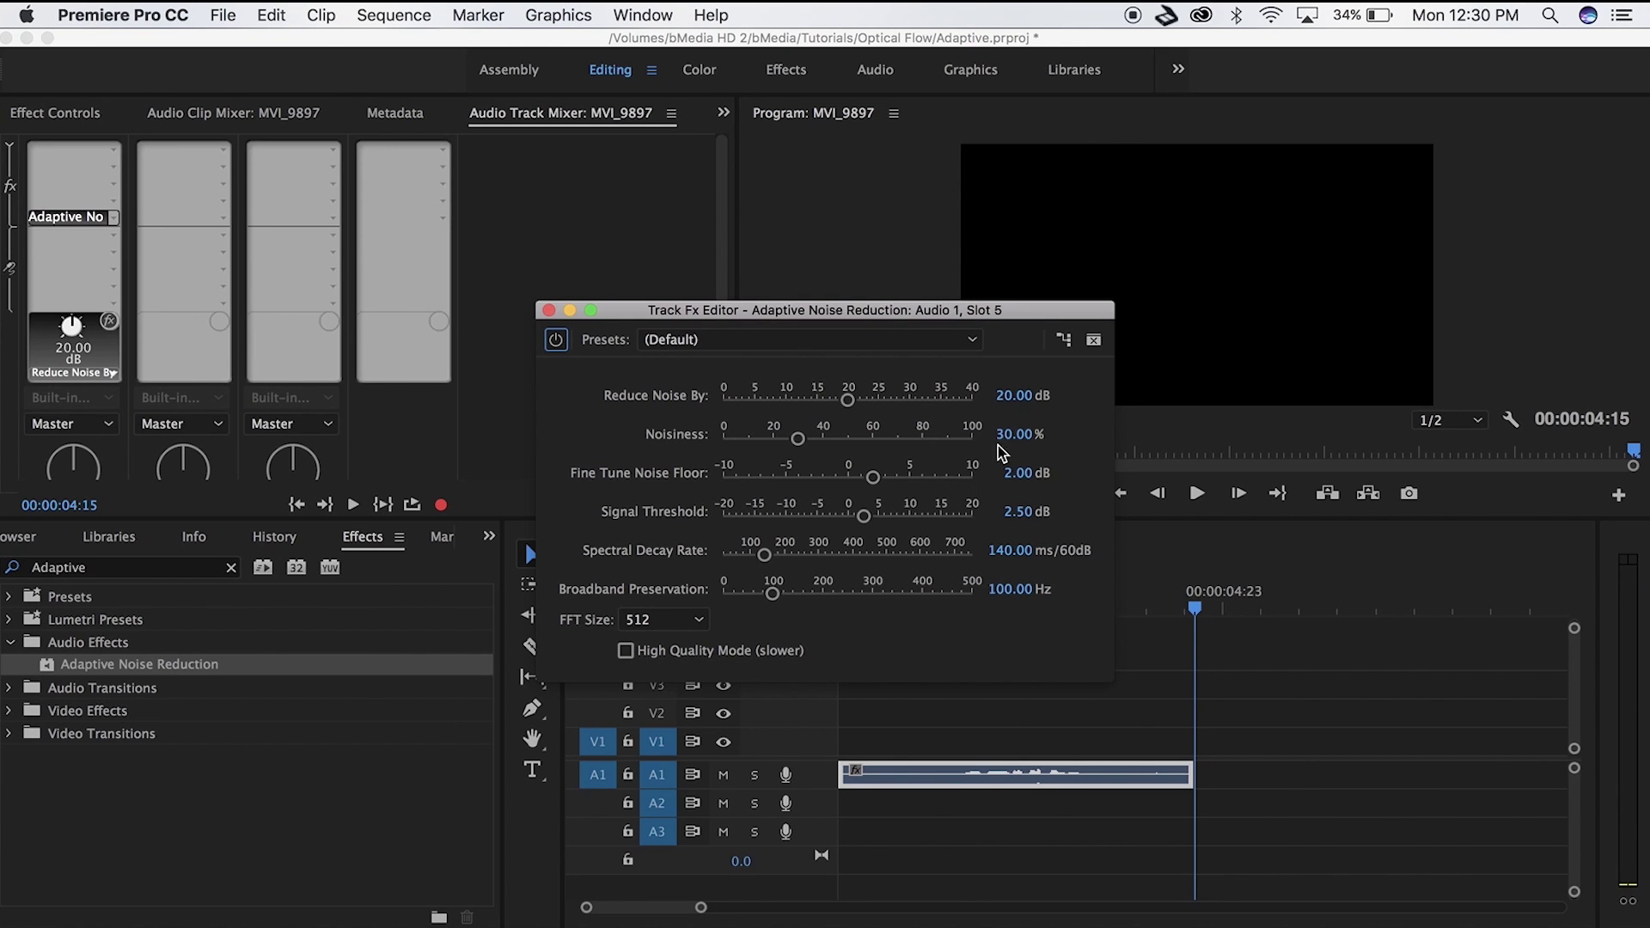
pyautogui.click(1014, 511)
pyautogui.write('10')
pyautogui.press('Return')
pyautogui.click(548, 309)
pyautogui.press('space')
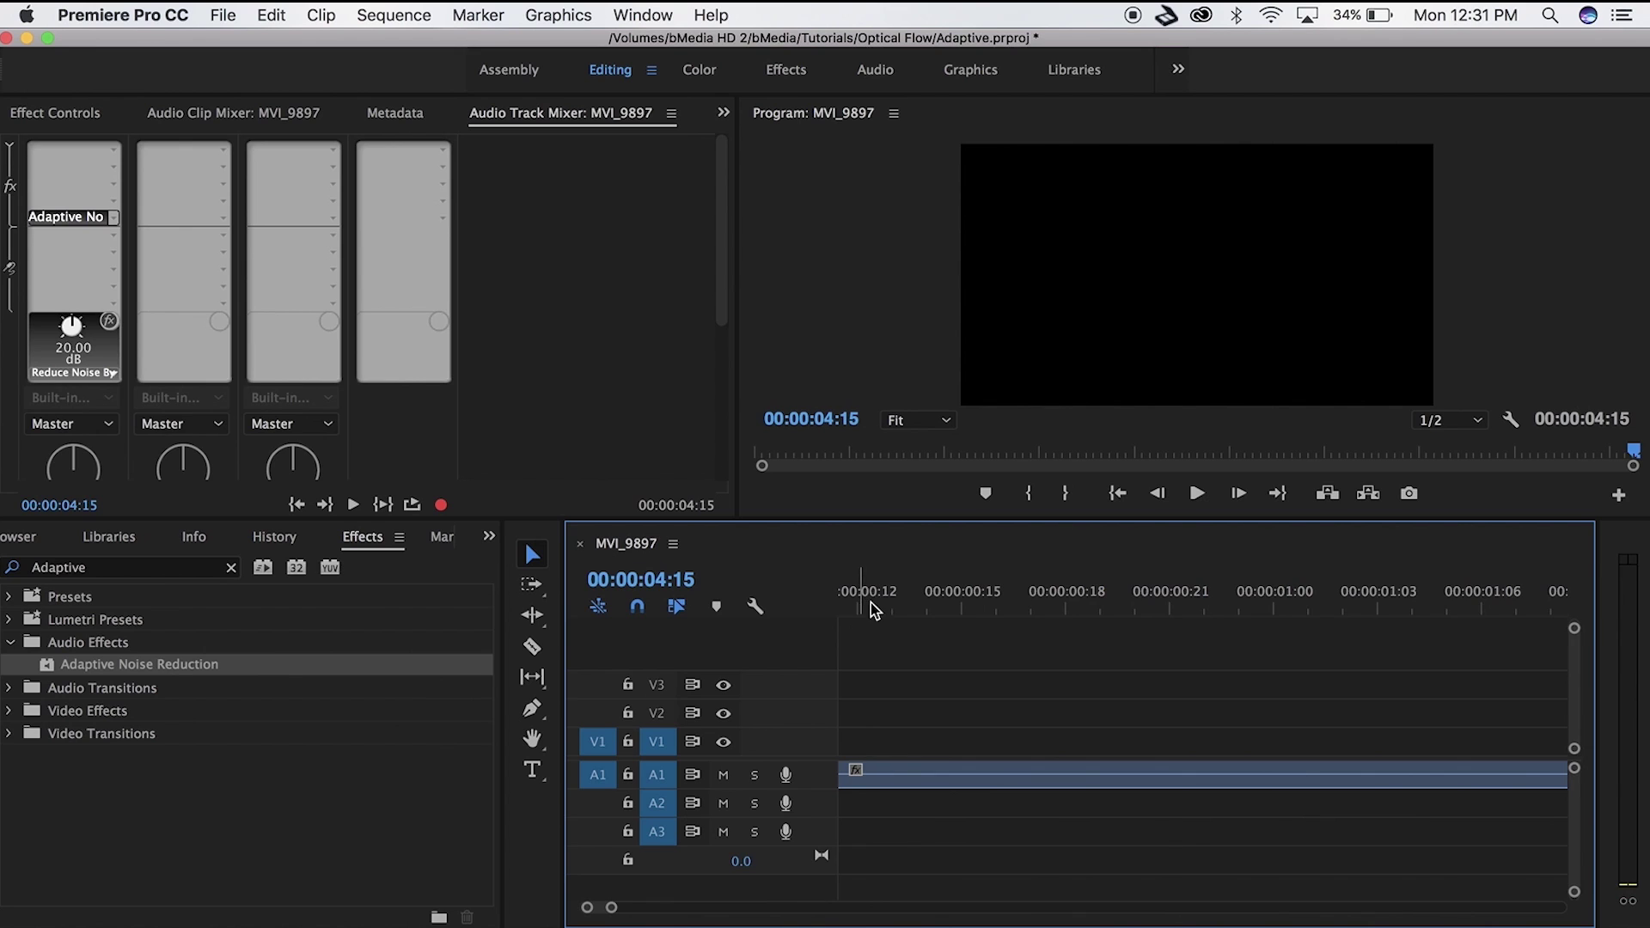
# With the Pen tool, keyframe A1's volume at 00:00:00:14 and drop the first keyframe to -oo dB
pyautogui.moveTo(873, 610); pyautogui.dragTo(949, 612)
pyautogui.press('p')
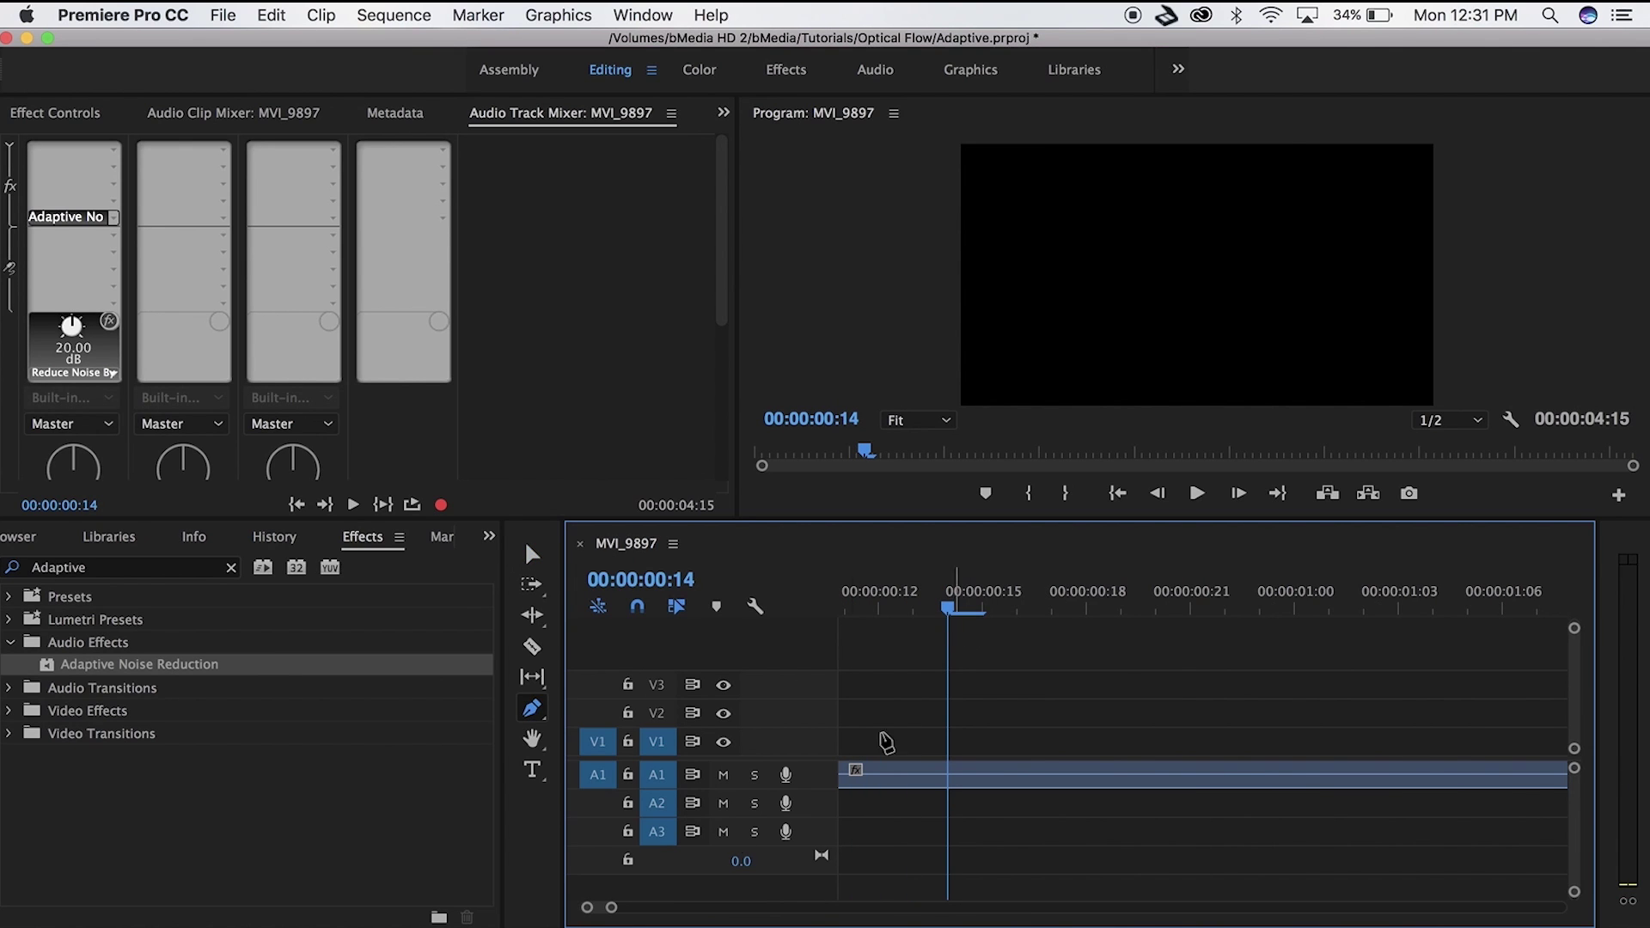
pyautogui.moveTo(707, 789); pyautogui.dragTo(709, 827)
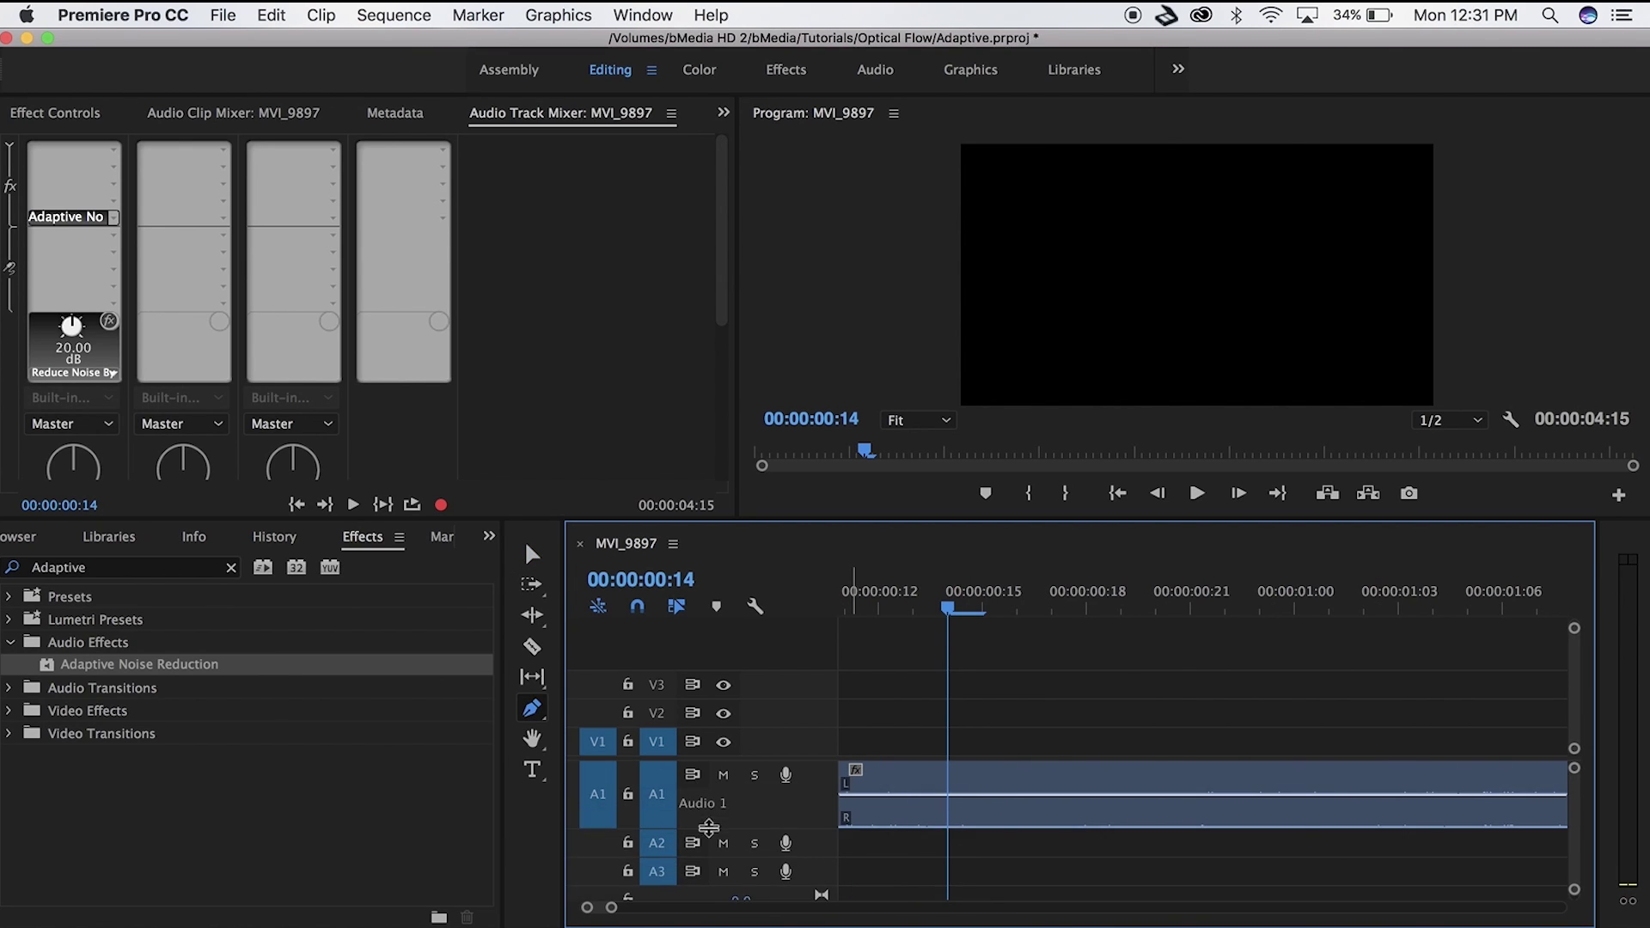
pyautogui.click(974, 795)
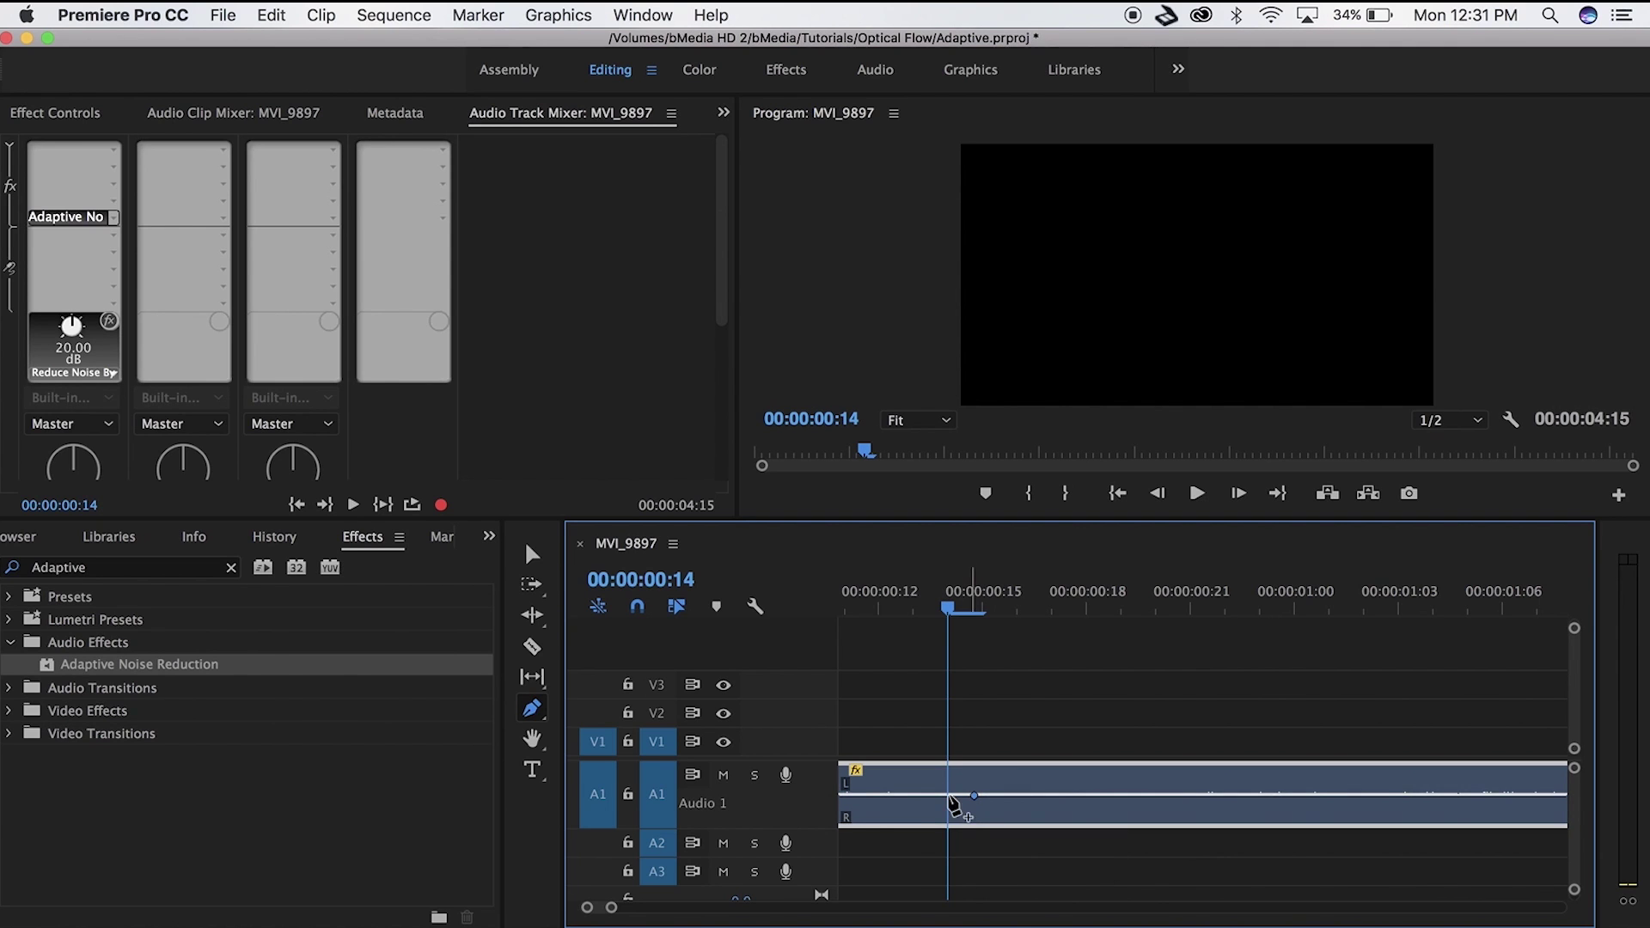
pyautogui.doubleClick(864, 797)
pyautogui.moveTo(864, 797); pyautogui.dragTo(848, 827)
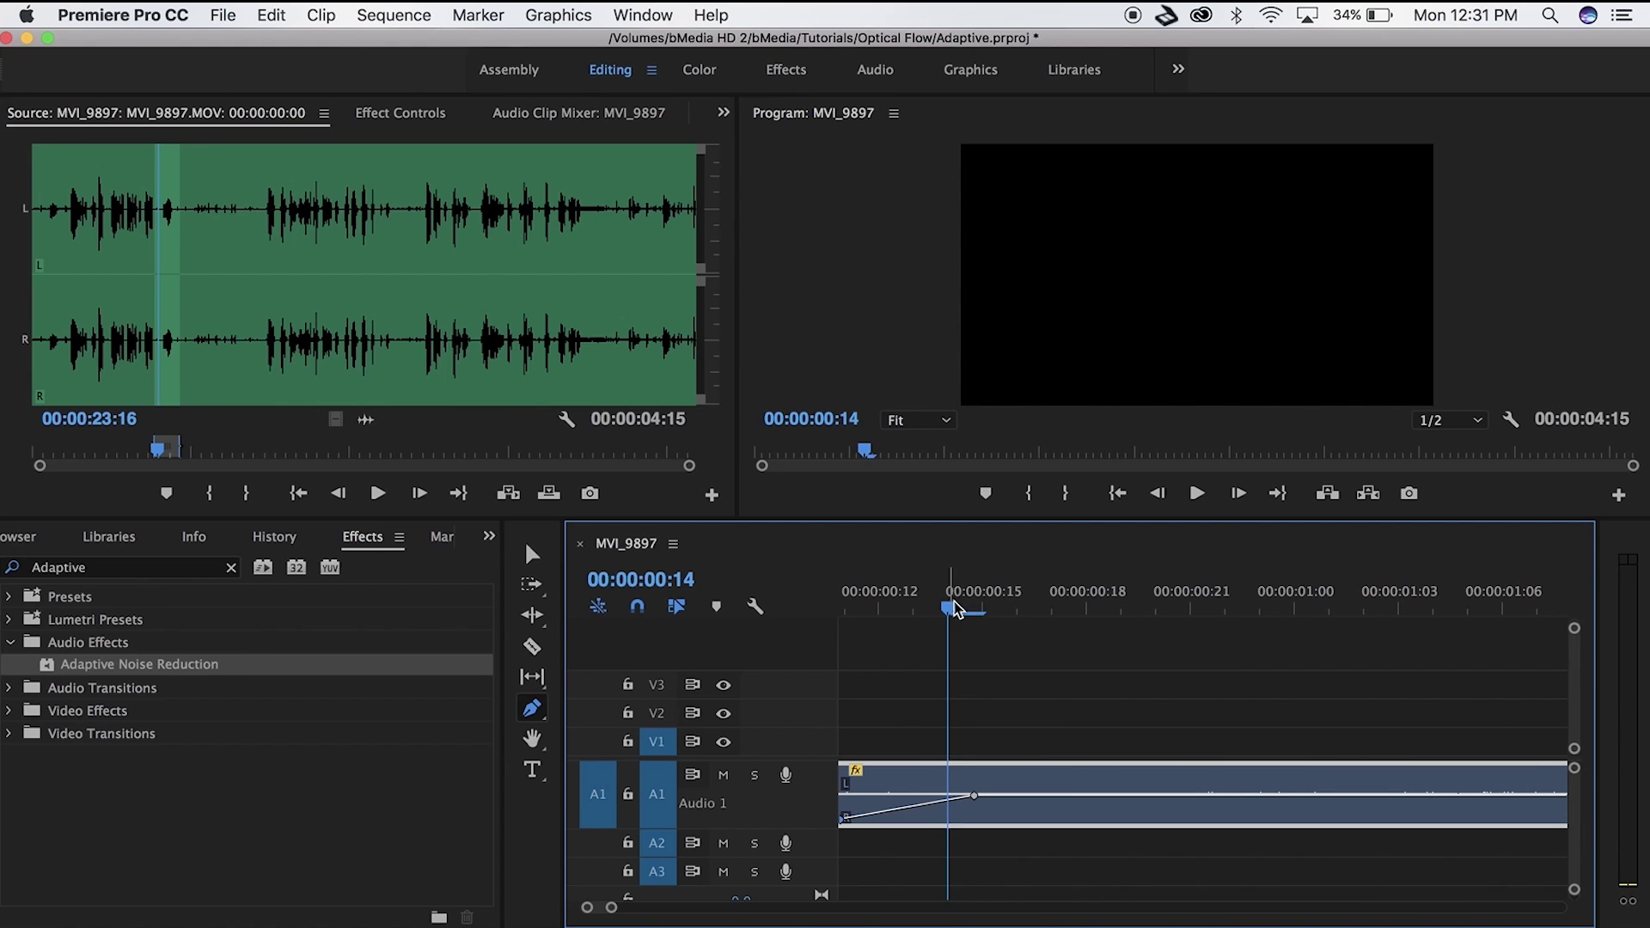